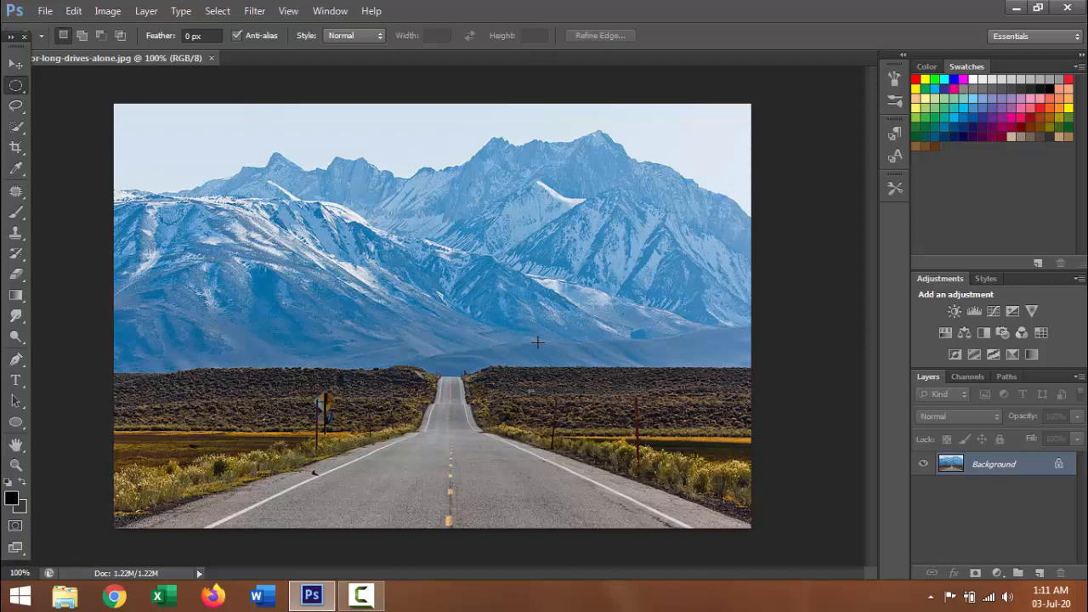
Step: Duplicate the Background layer and add an empty layer between the copy and the original
{"action": "left_click_drag", "start_coordinate": [1001, 460], "coordinate": [1039, 574]}
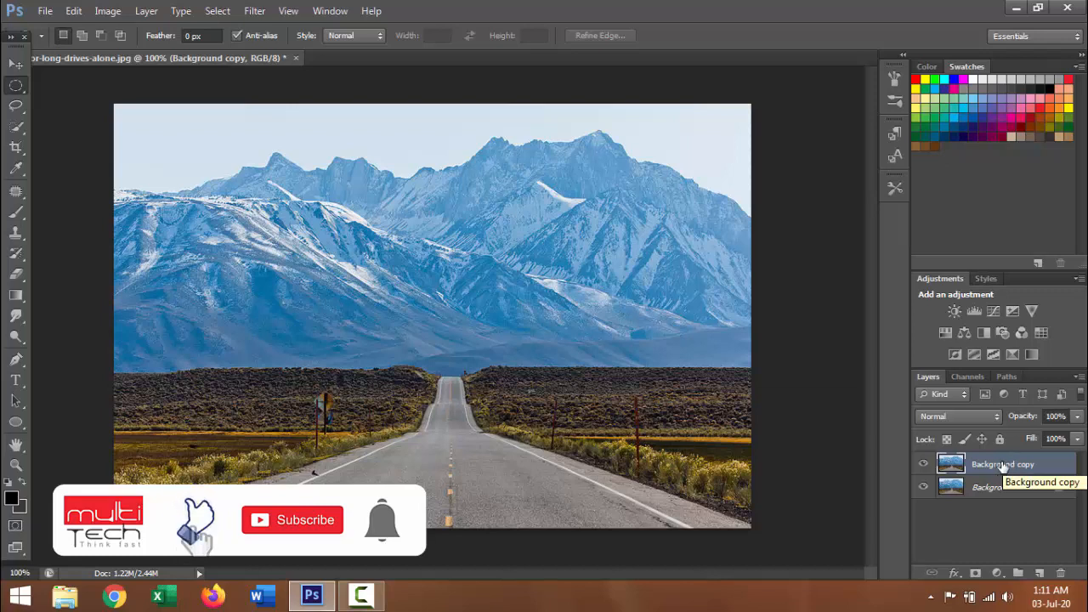
{"action": "left_click", "coordinate": [1038, 573]}
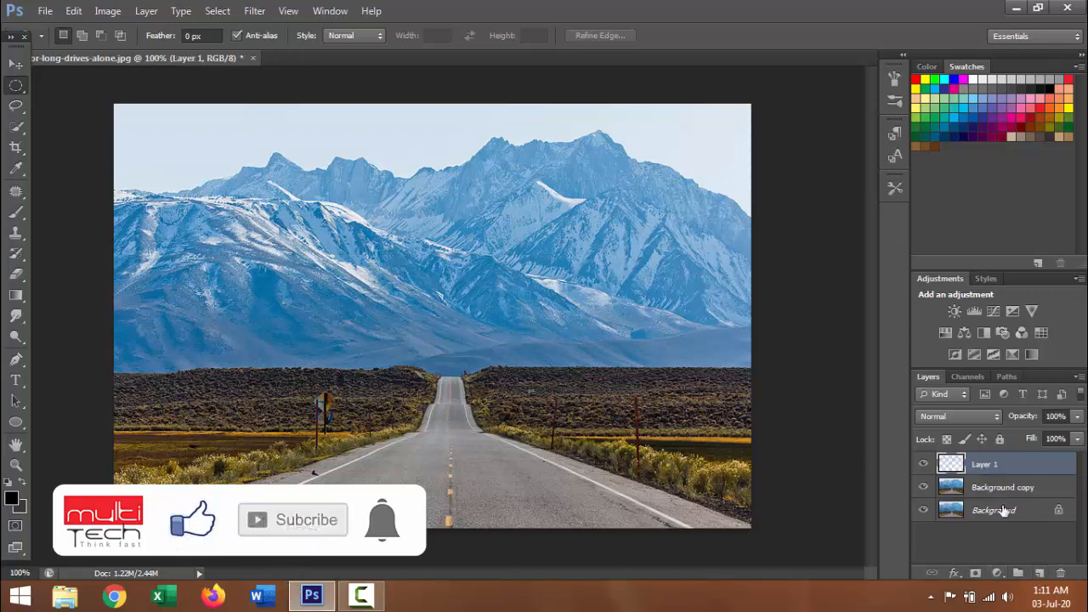
{"action": "left_click_drag", "start_coordinate": [996, 459], "coordinate": [996, 490]}
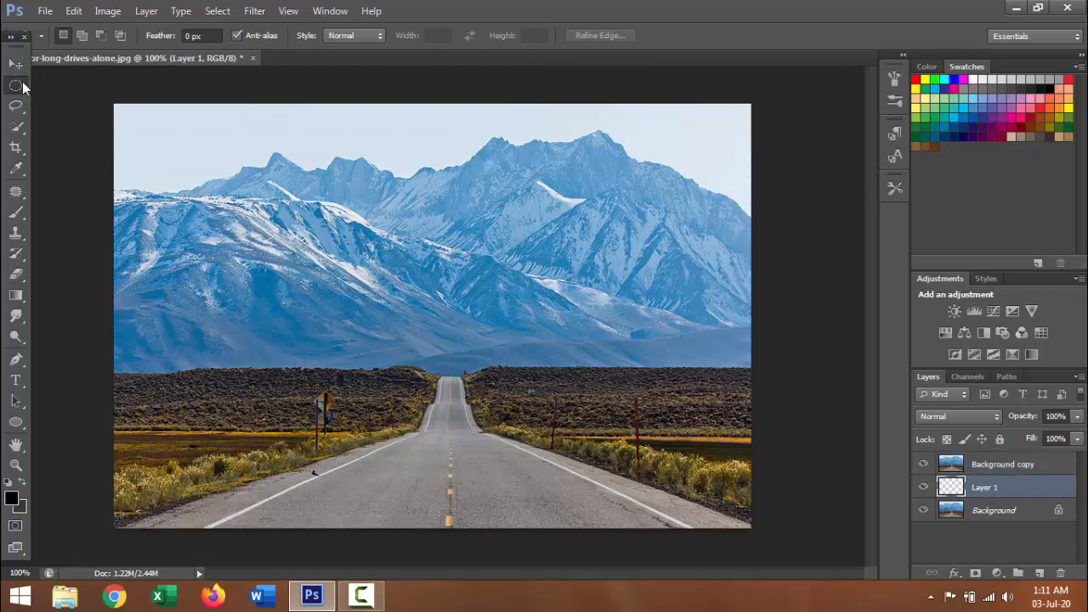
Step: Select a circle centred over the road's vanishing point with the Elliptical Marquee and fill it with black on Layer 1
{"action": "right_click", "coordinate": [23, 86]}
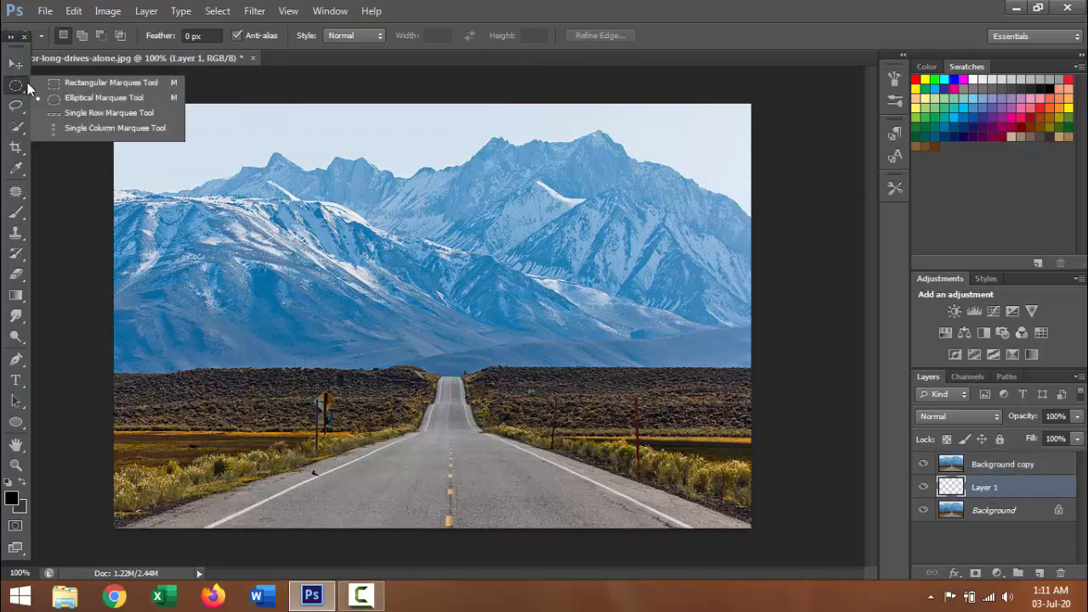
{"action": "left_click", "coordinate": [69, 99]}
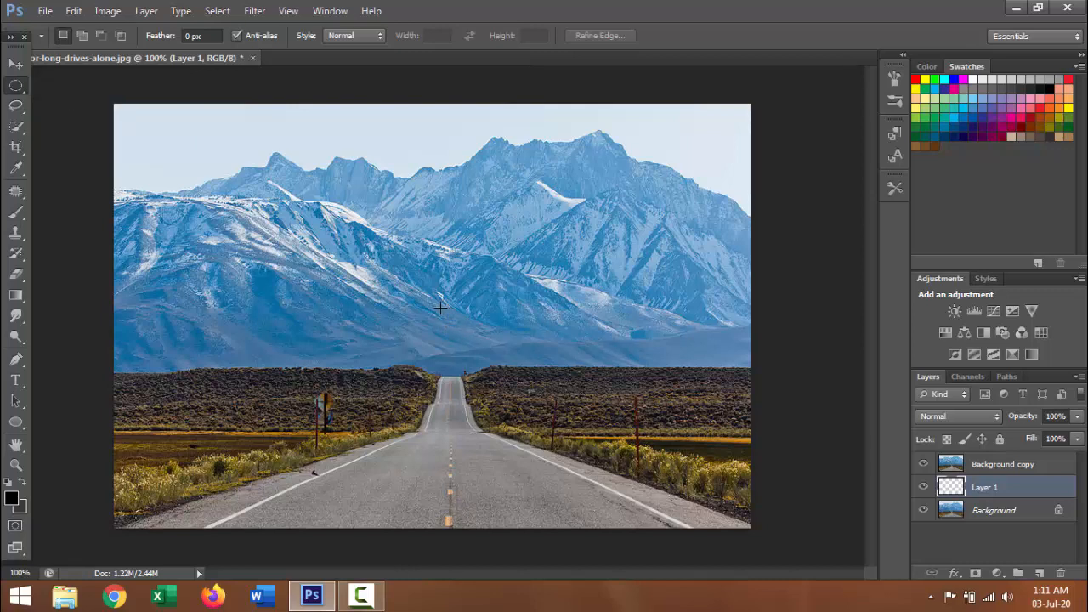
{"action": "left_click_drag", "start_coordinate": [440, 307], "coordinate": [536, 390]}
{"action": "left_click_drag", "start_coordinate": [446, 313], "coordinate": [458, 352]}
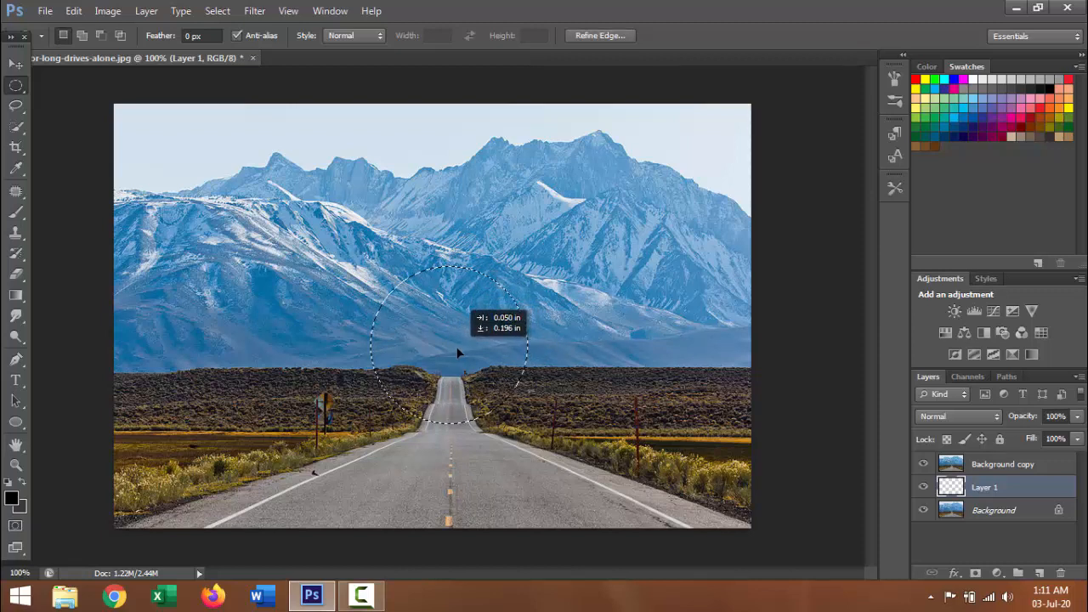
{"action": "left_click_drag", "start_coordinate": [458, 352], "coordinate": [457, 348]}
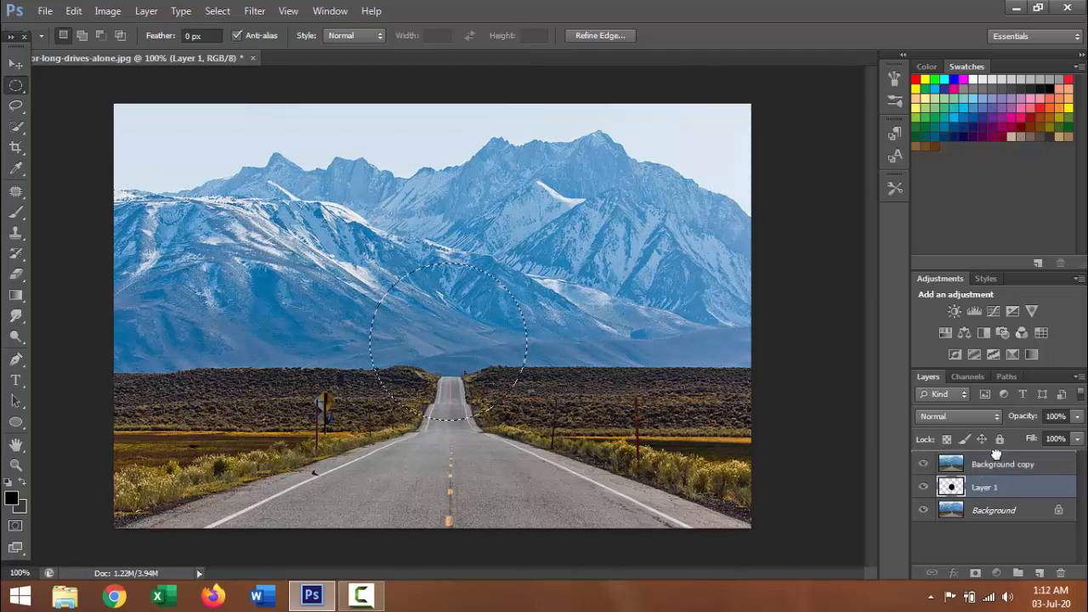
Step: Deselect the circle and preview it by briefly placing Layer 1 above Background copy
{"action": "left_click_drag", "start_coordinate": [997, 455], "coordinate": [996, 457]}
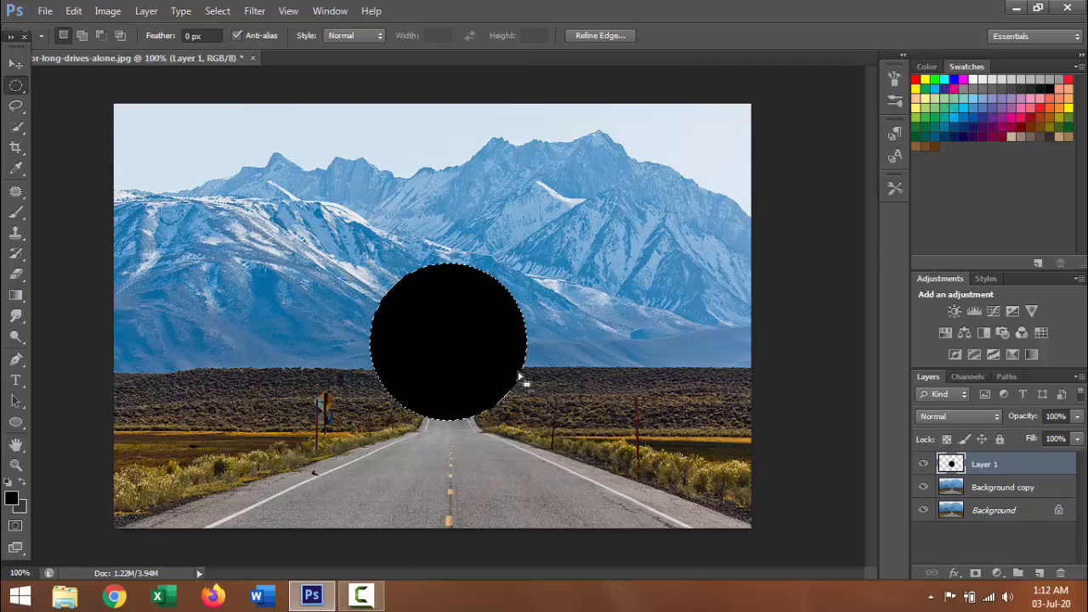
{"action": "key", "text": "ctrl+d"}
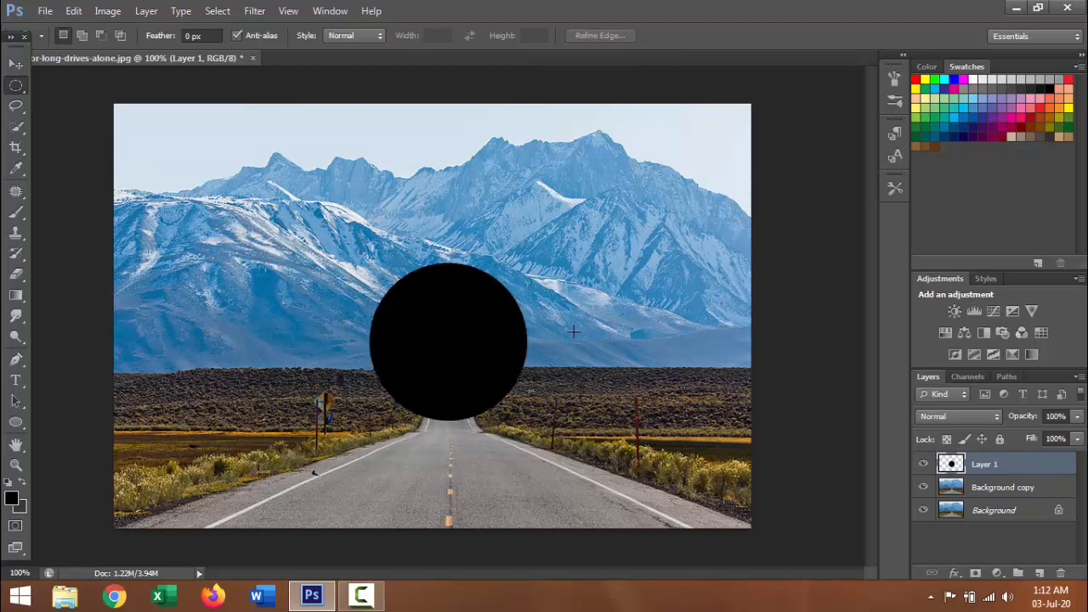
{"action": "left_click_drag", "start_coordinate": [1001, 488], "coordinate": [999, 459]}
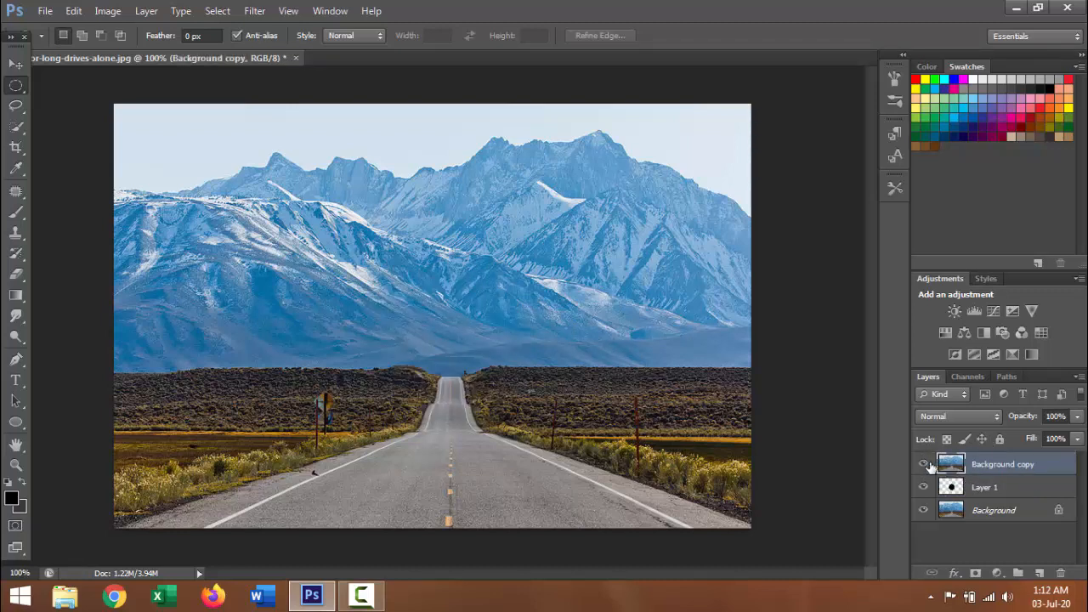
{"action": "left_click", "coordinate": [925, 465]}
{"action": "left_click", "coordinate": [924, 464]}
Step: Apply the Spherize filter to Background copy with an amount of 100% in Normal mode
{"action": "left_click", "coordinate": [255, 11]}
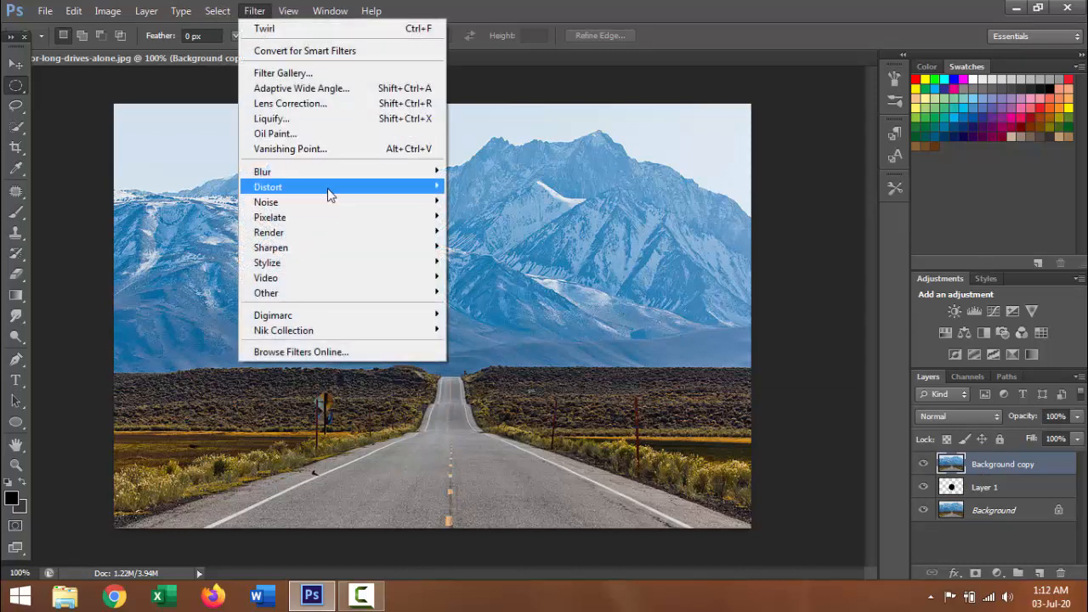
{"action": "mouse_move", "coordinate": [331, 191]}
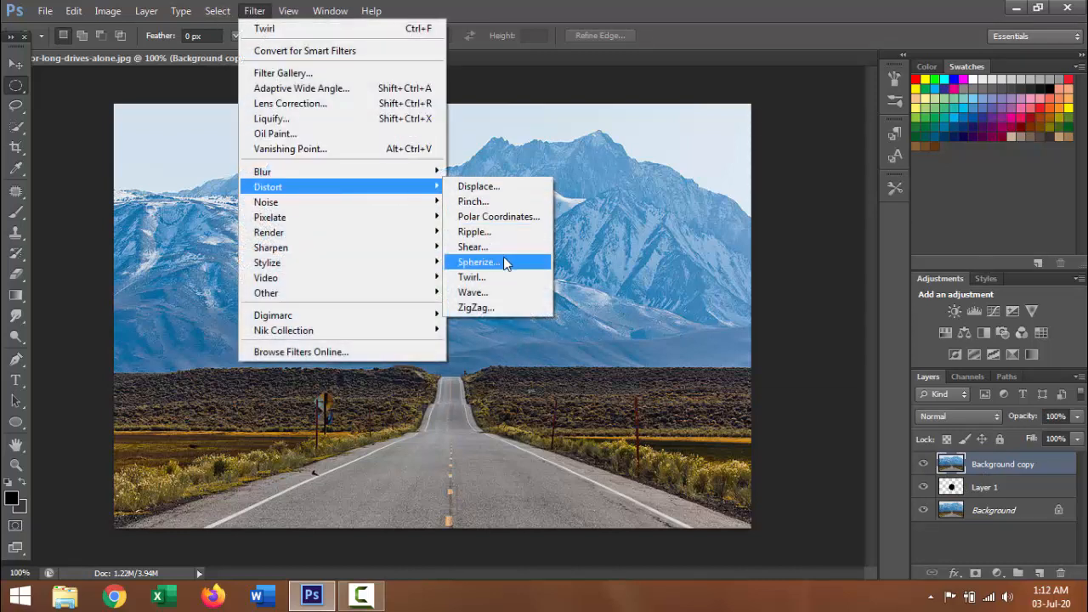
{"action": "left_click", "coordinate": [479, 262]}
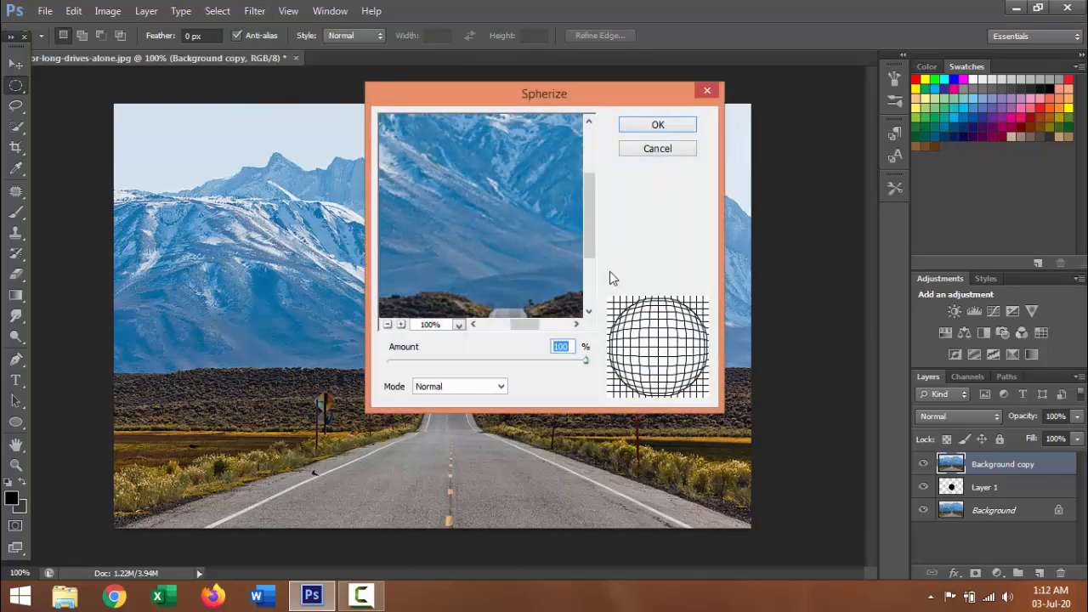
{"action": "left_click", "coordinate": [659, 125]}
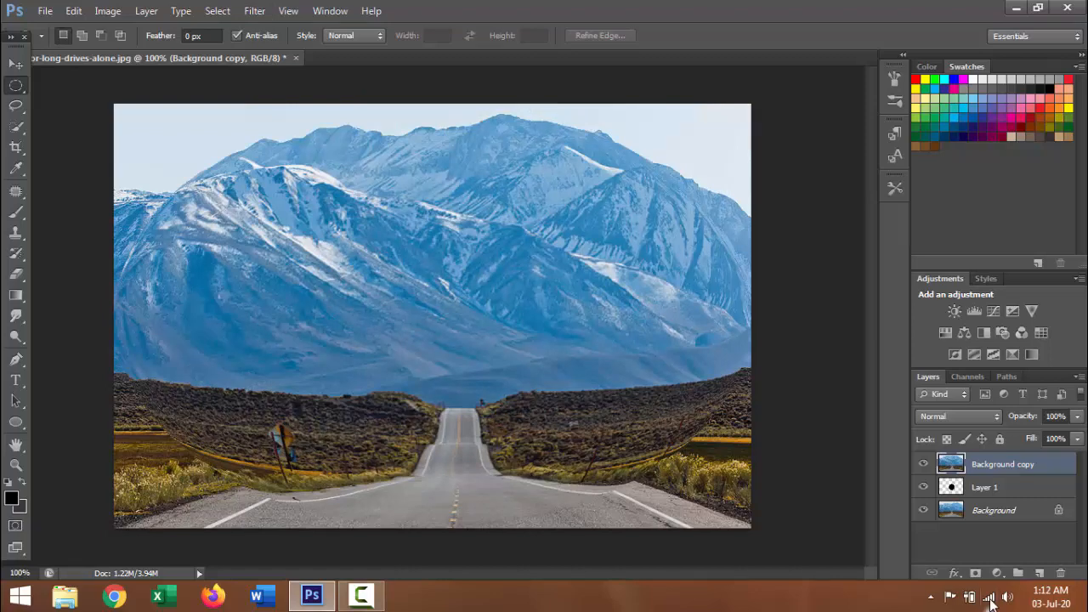
Step: Scale the spherized Background copy to about 31% around its centre and move it over the black circle
{"action": "left_click", "coordinate": [16, 67]}
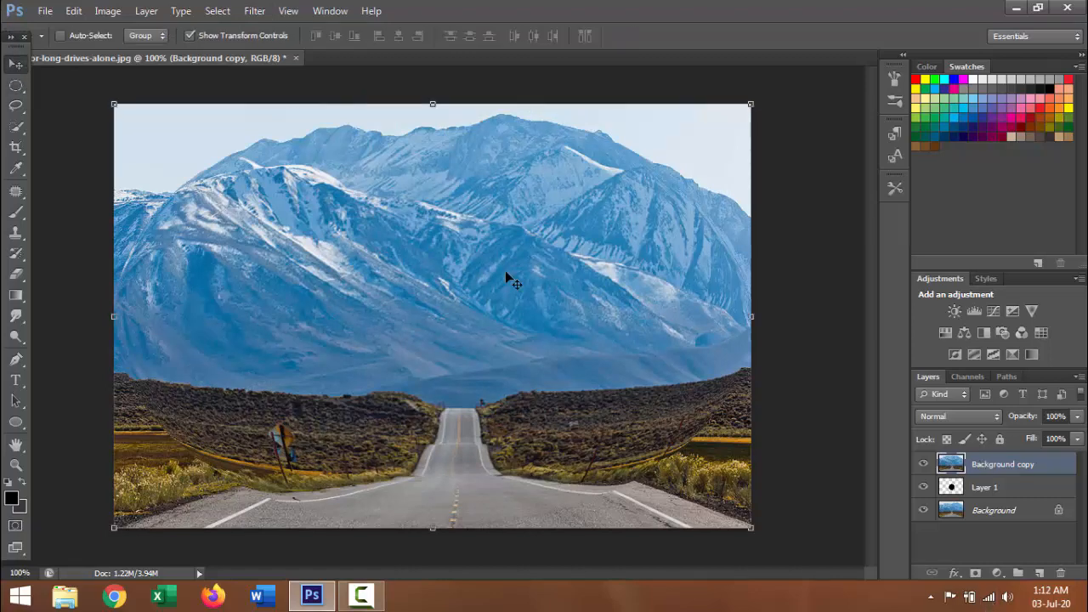
{"action": "left_click", "coordinate": [117, 108]}
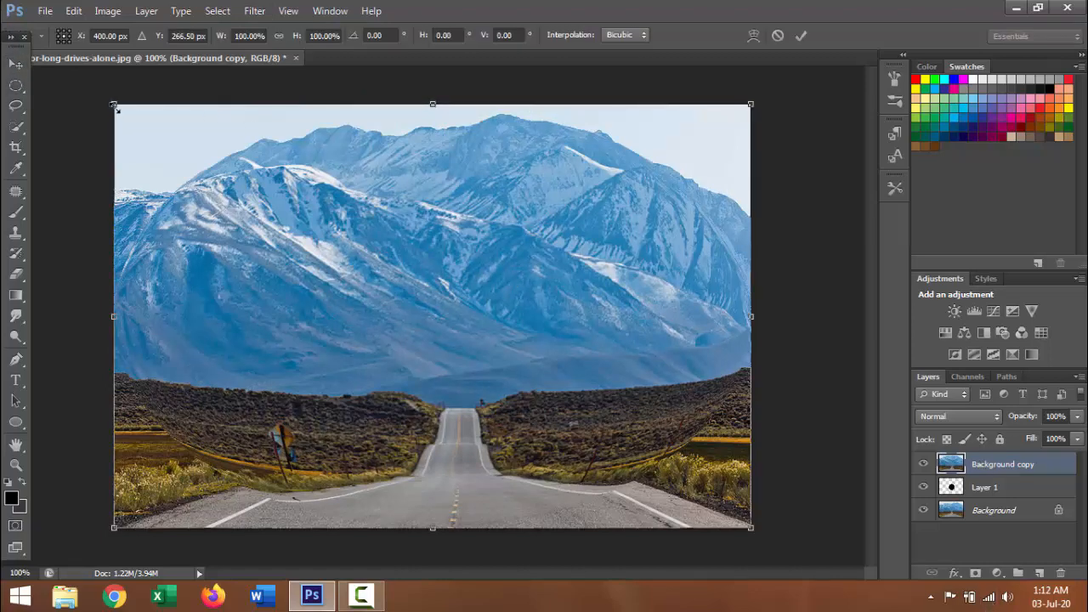
{"action": "left_click_drag", "start_coordinate": [144, 117], "coordinate": [376, 210]}
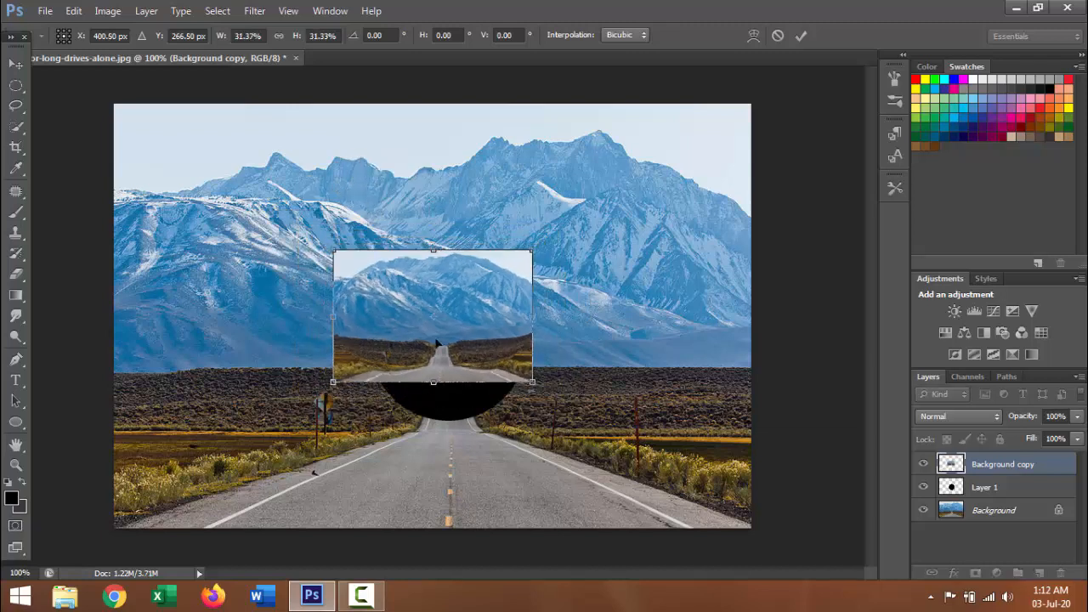
{"action": "left_click_drag", "start_coordinate": [465, 342], "coordinate": [491, 368]}
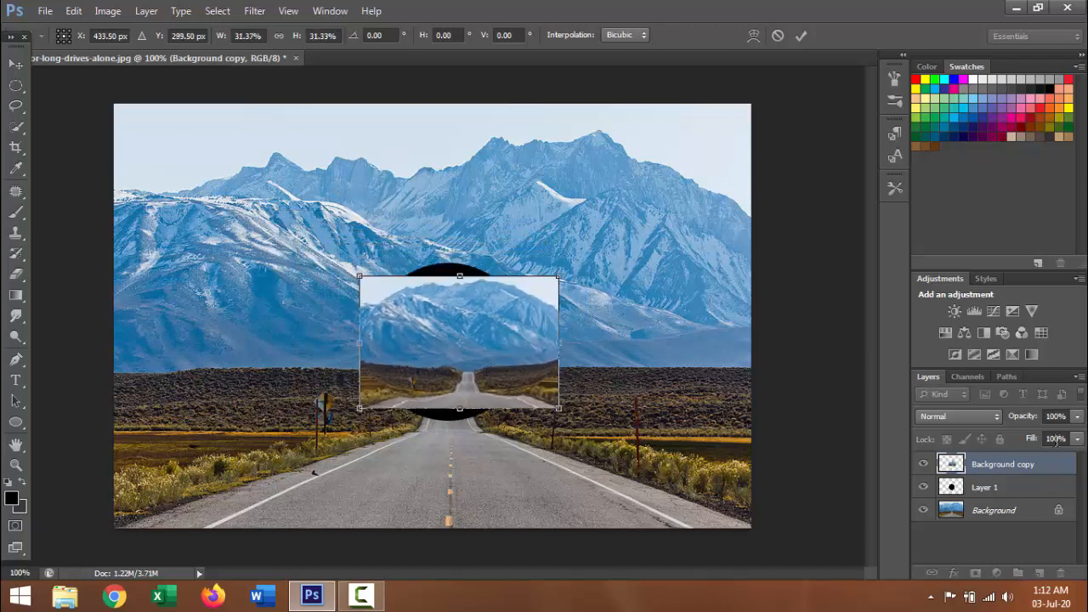
Step: Reduce Background copy's opacity to 79% and fit it around the circle, stretching its height to about 37% and narrowing its width
{"action": "left_click_drag", "start_coordinate": [1078, 423], "coordinate": [1060, 437]}
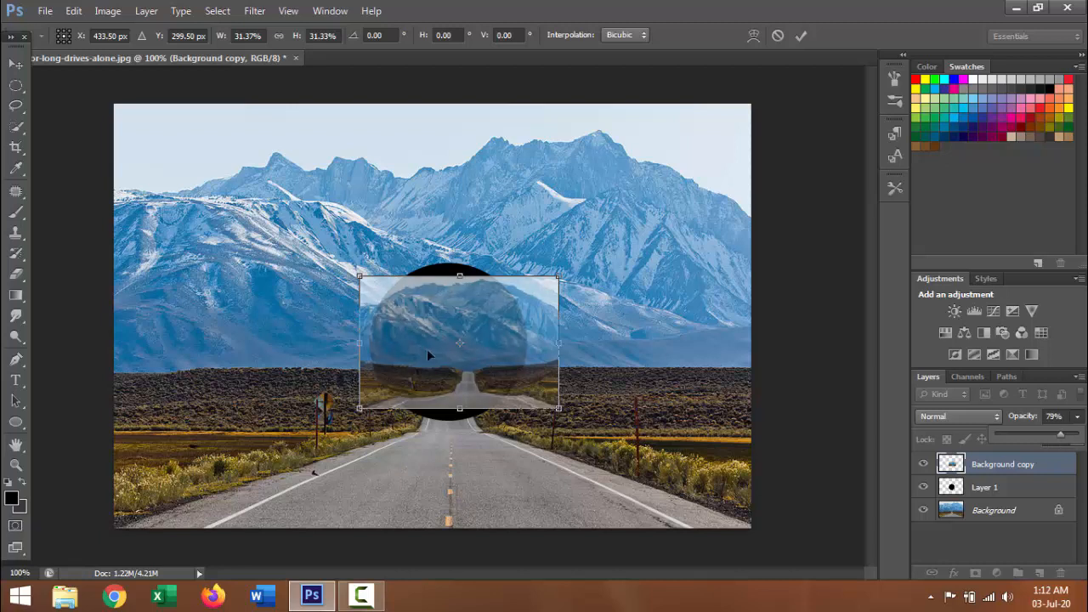
{"action": "left_click_drag", "start_coordinate": [456, 274], "coordinate": [460, 263]}
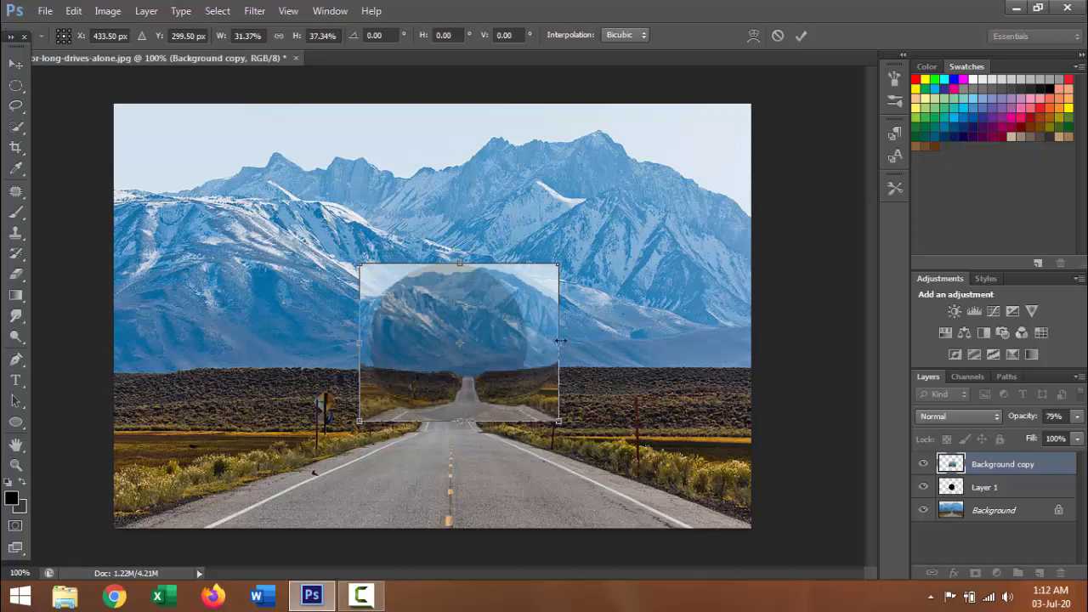
{"action": "left_click_drag", "start_coordinate": [557, 342], "coordinate": [531, 342]}
{"action": "key", "text": "Return"}
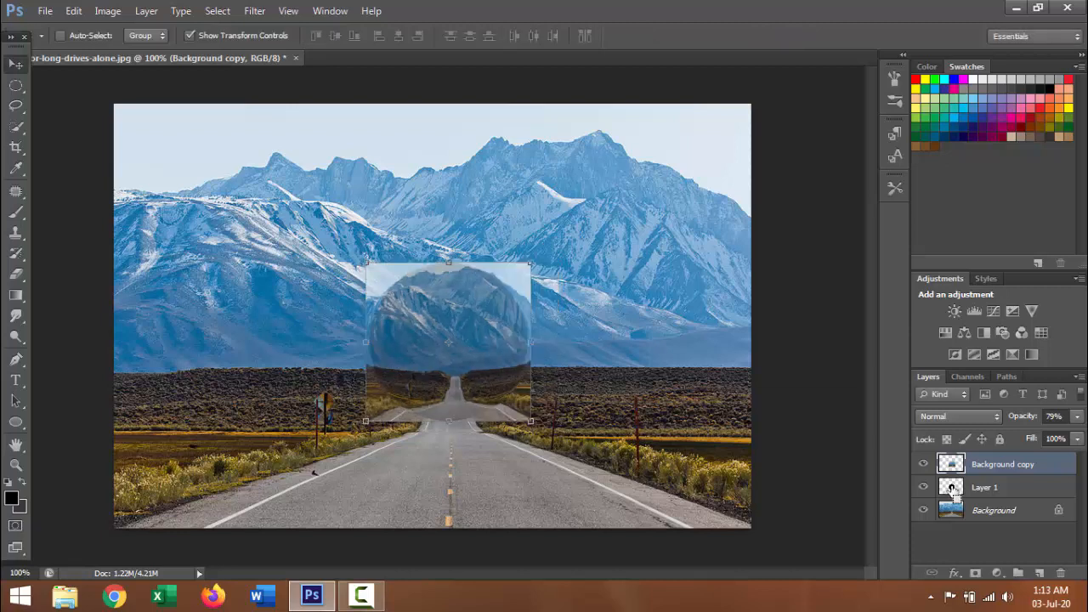
Step: Mask Background copy to the outline of the circle on Layer 1
{"action": "left_click", "coordinate": [951, 488], "text": "ctrl"}
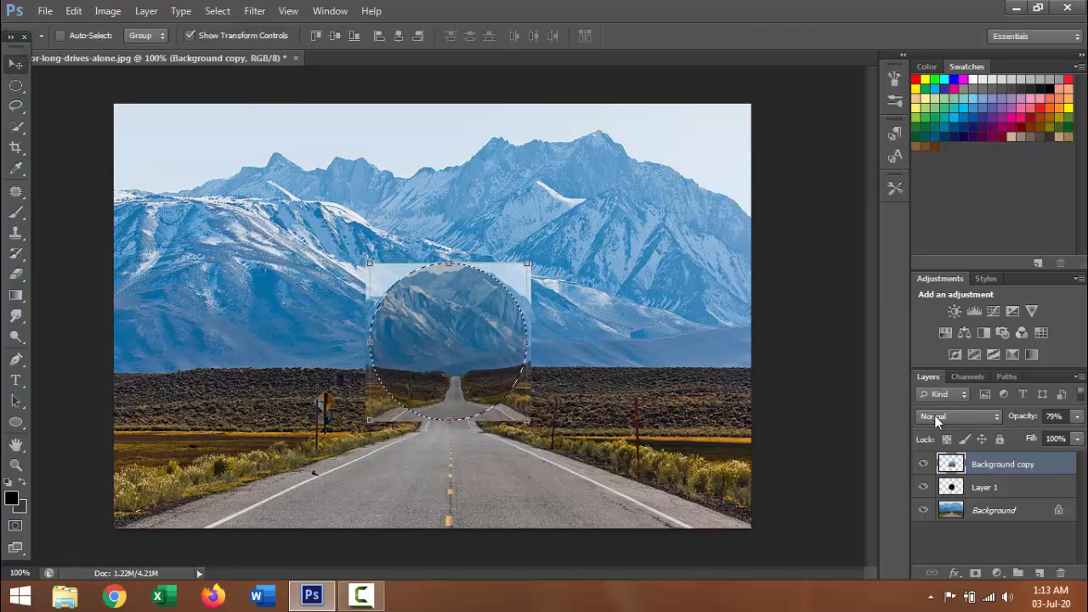
{"action": "left_click", "coordinate": [977, 574]}
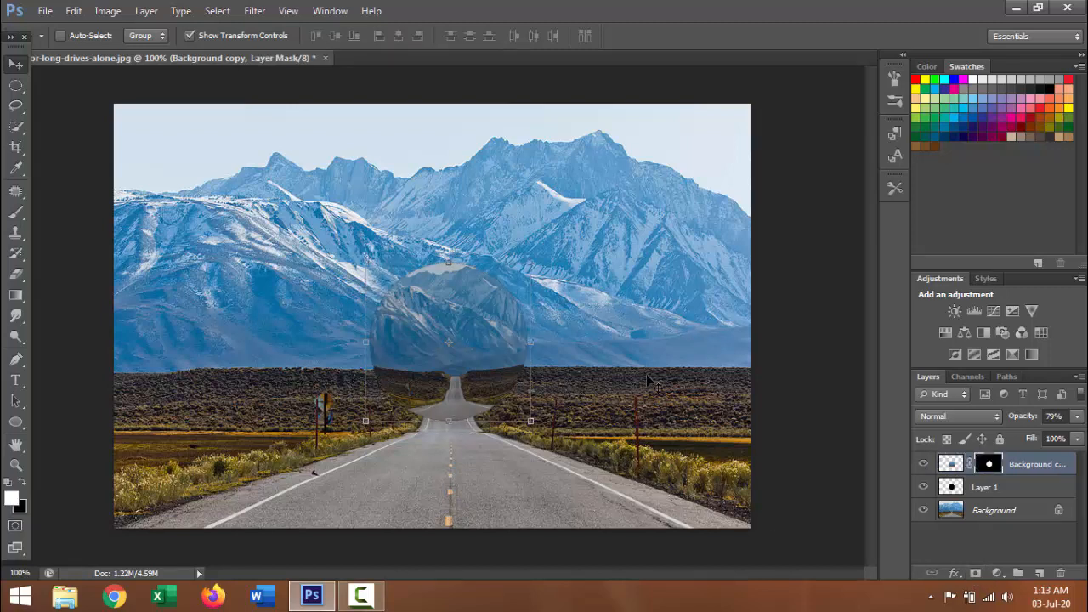
{"action": "left_click", "coordinate": [16, 85]}
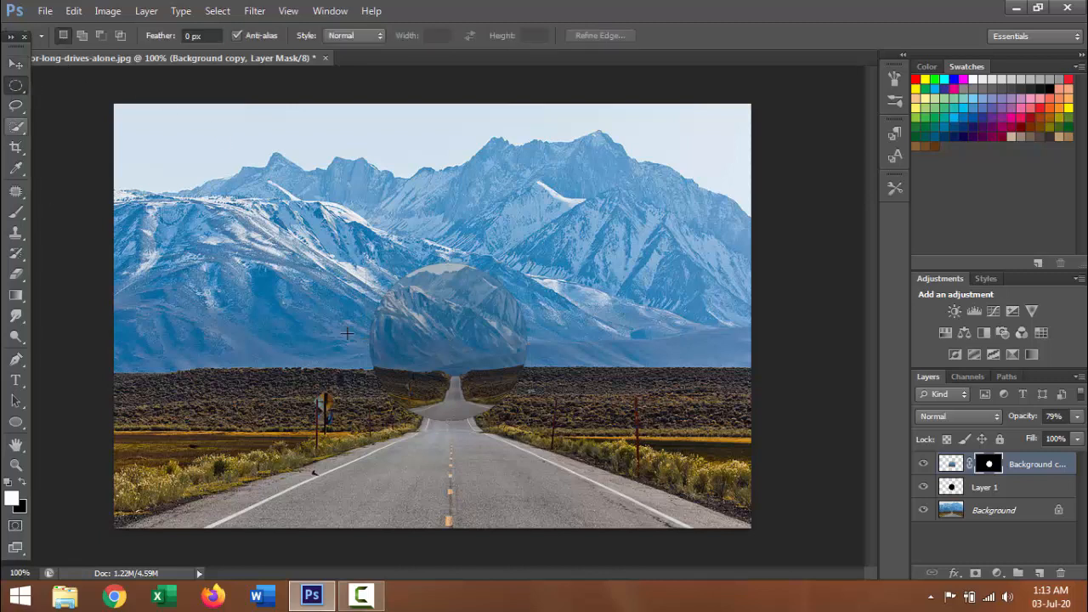
Step: Hide Layer 1 and set the opacity of Background copy back to 100%
{"action": "left_click", "coordinate": [923, 489]}
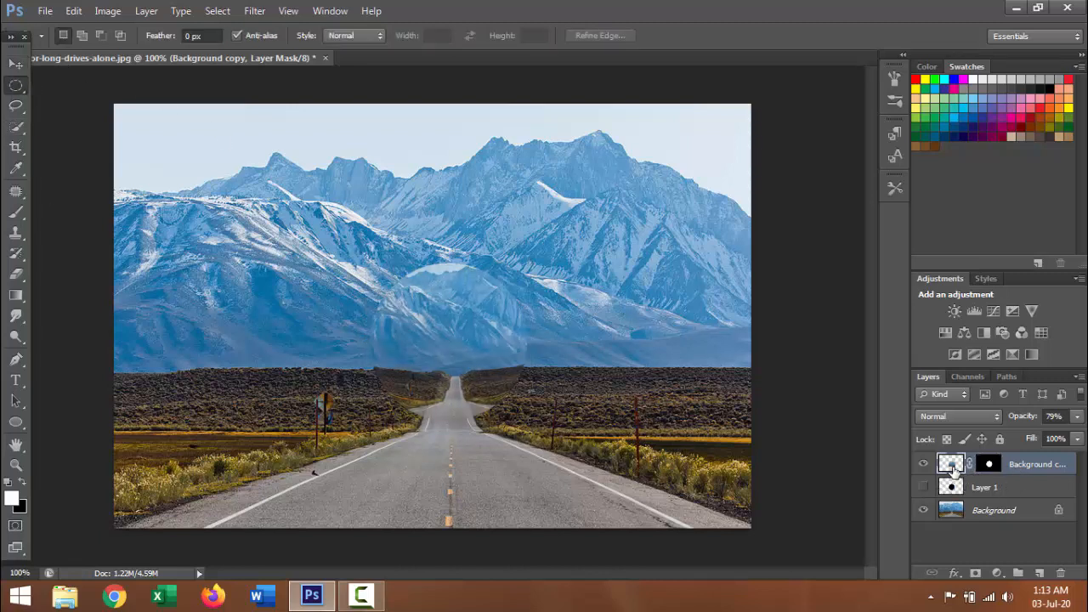
{"action": "left_click", "coordinate": [951, 466]}
{"action": "left_click_drag", "start_coordinate": [1080, 420], "coordinate": [1082, 434]}
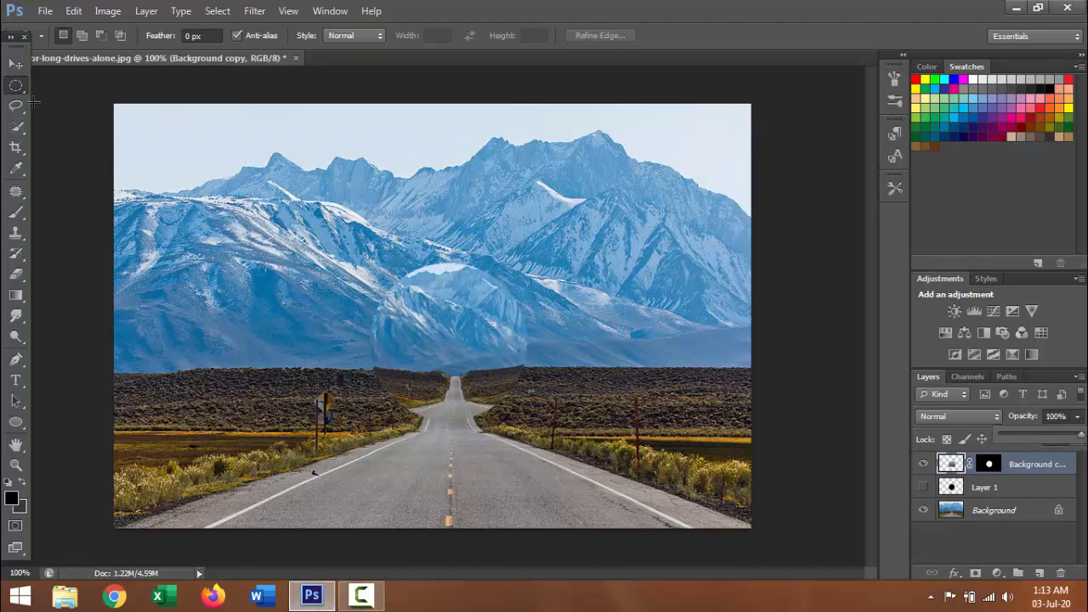
Step: Load the Layer 1 circle as a selection, apply the Twirl filter to the Background copy image at angle 20, and deselect
{"action": "left_click", "coordinate": [15, 63]}
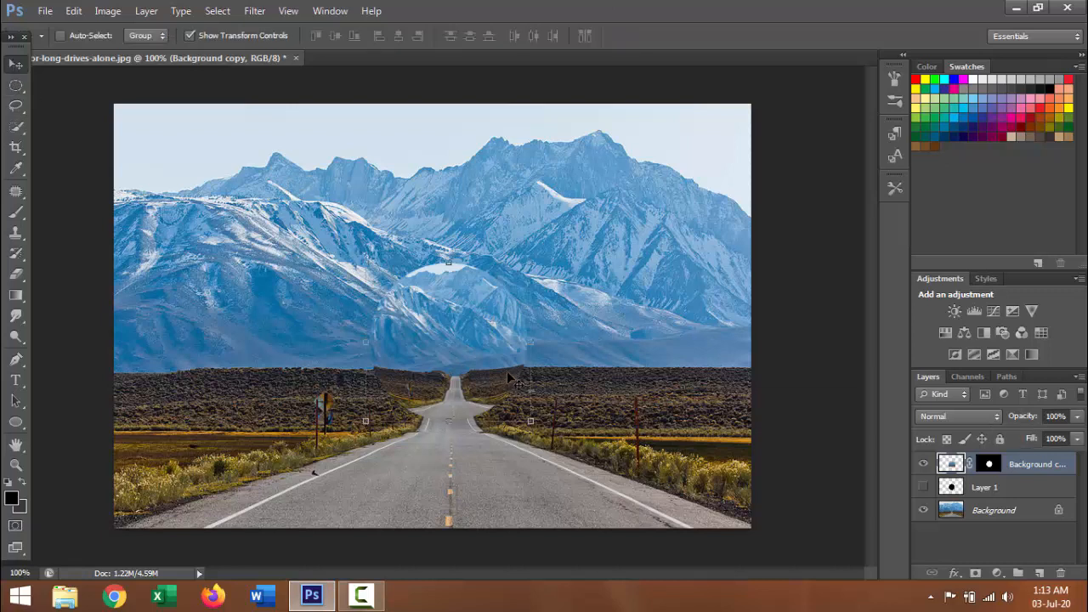
{"action": "left_click", "coordinate": [952, 490], "text": "ctrl"}
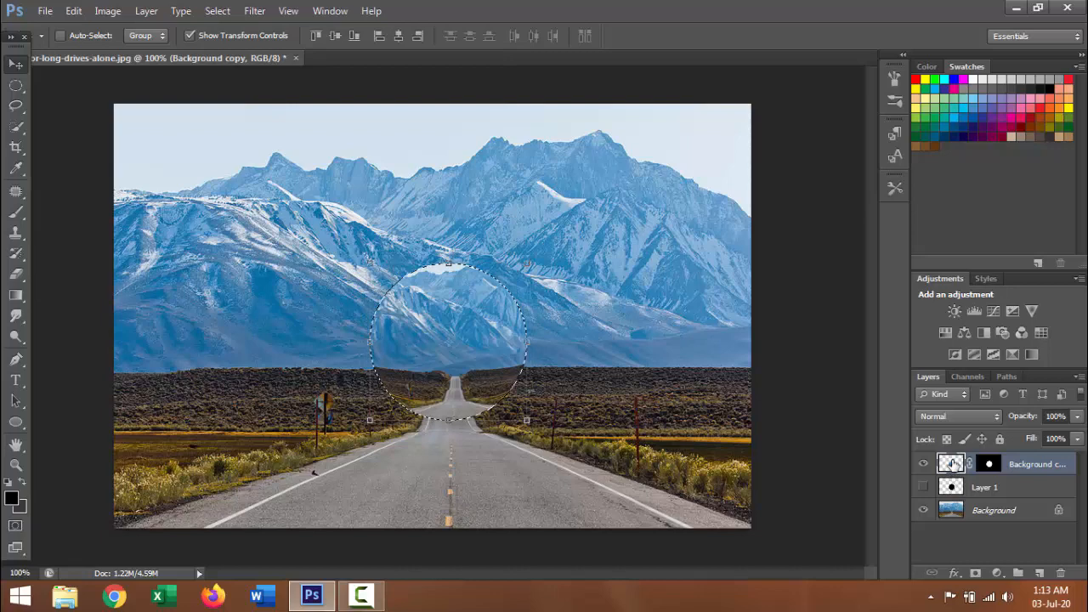
{"action": "left_click", "coordinate": [251, 14]}
{"action": "mouse_move", "coordinate": [340, 178]}
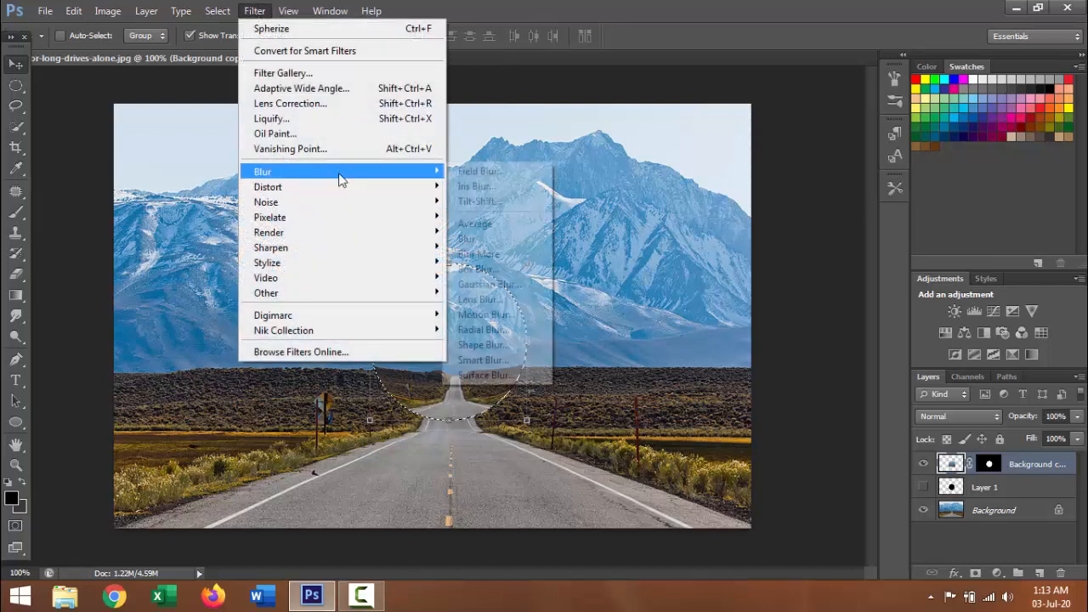
{"action": "mouse_move", "coordinate": [444, 194]}
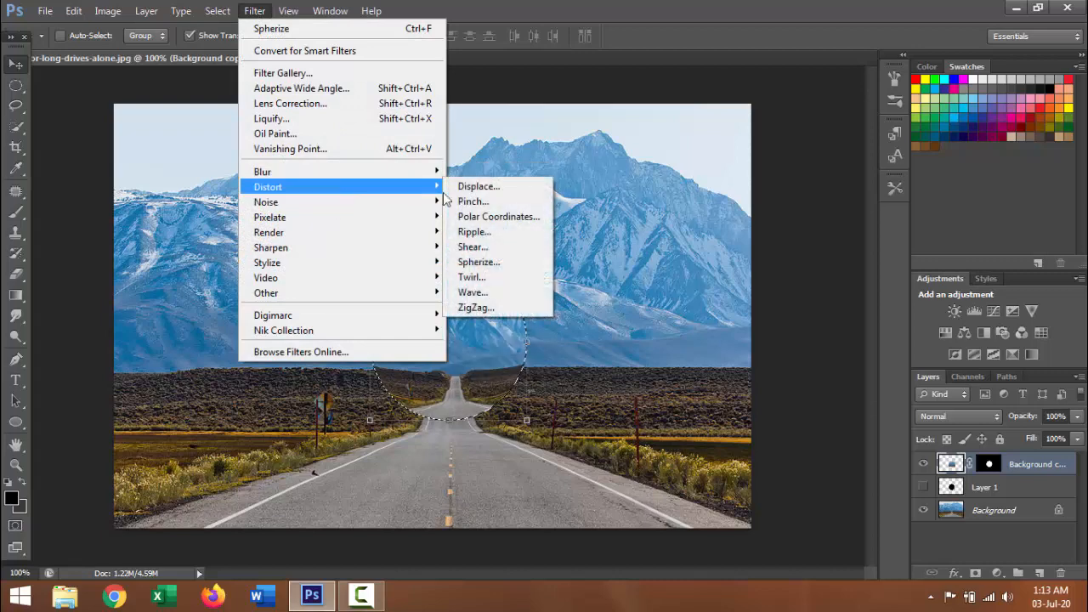
{"action": "left_click", "coordinate": [518, 278]}
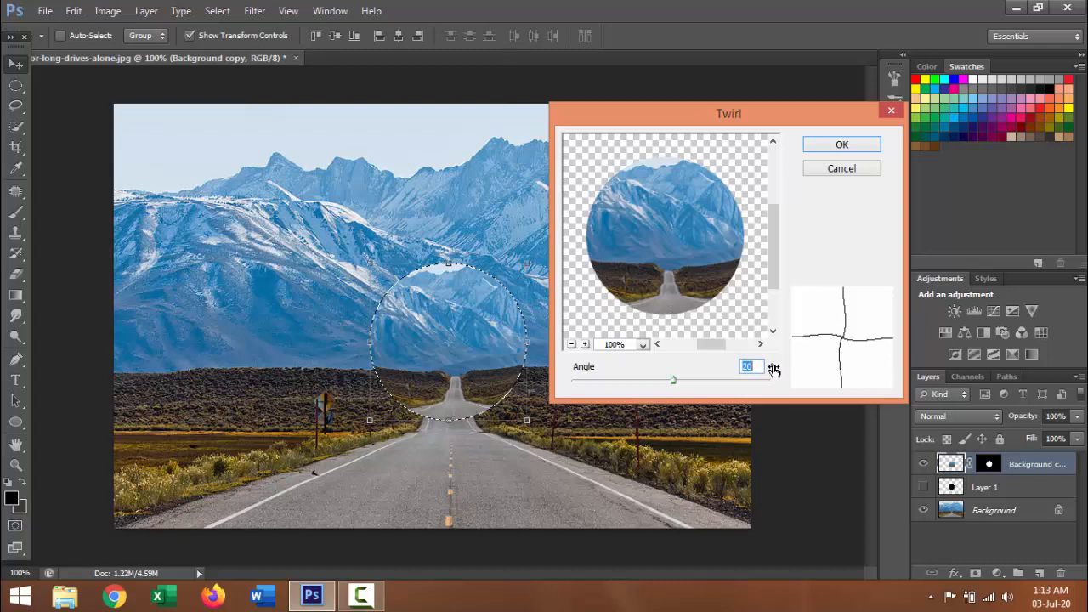
{"action": "left_click", "coordinate": [847, 146]}
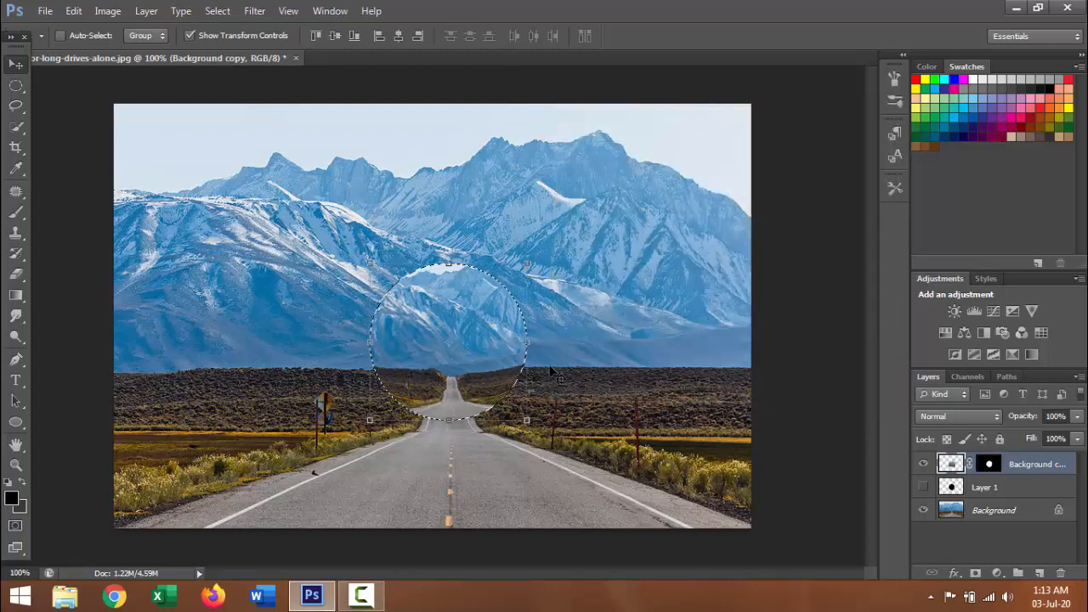
{"action": "key", "text": "ctrl+d"}
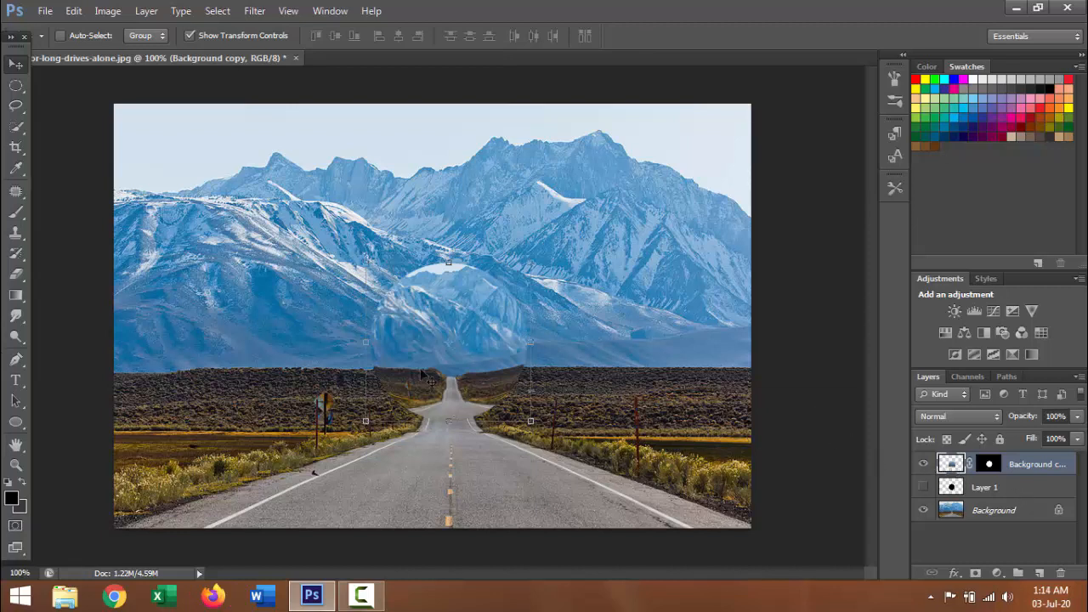
Step: Add a new empty layer above Background copy and set up a soft round brush at 121 px with 0% hardness
{"action": "left_click", "coordinate": [1039, 573]}
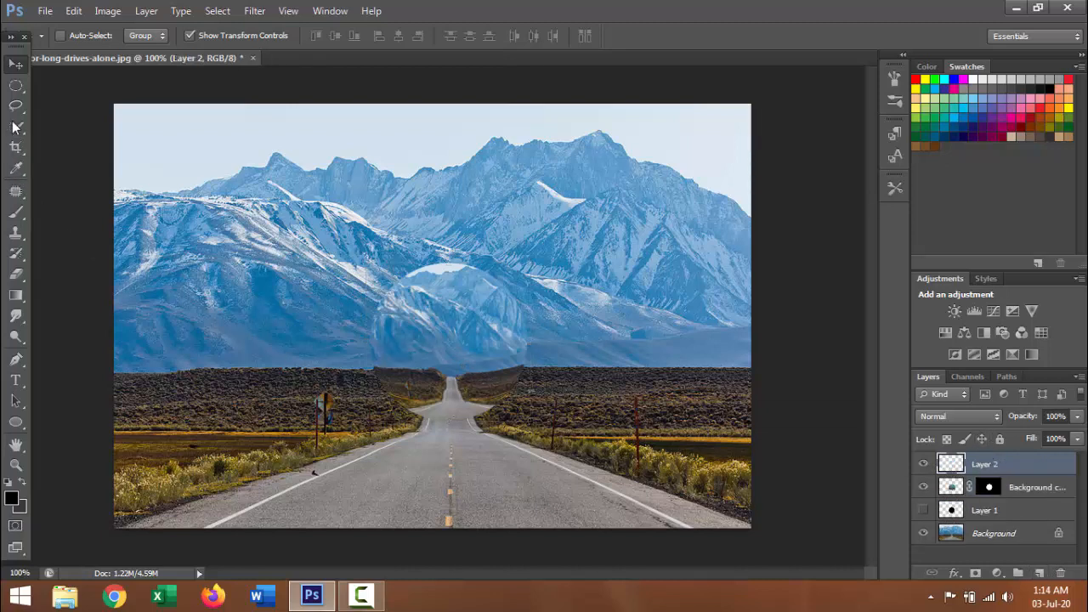
{"action": "left_click", "coordinate": [16, 214]}
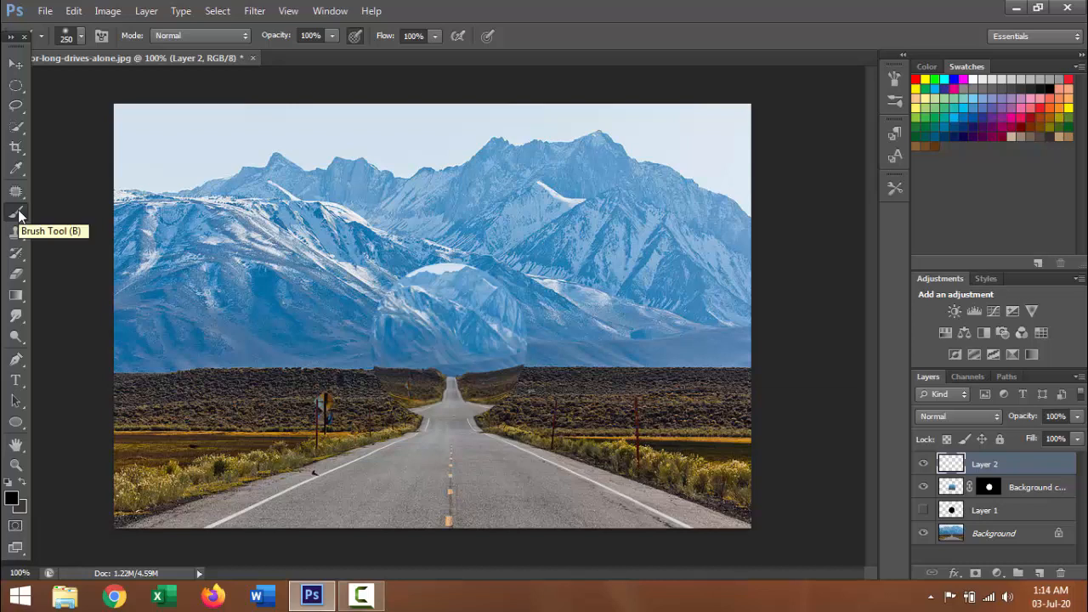
{"action": "left_click", "coordinate": [79, 34]}
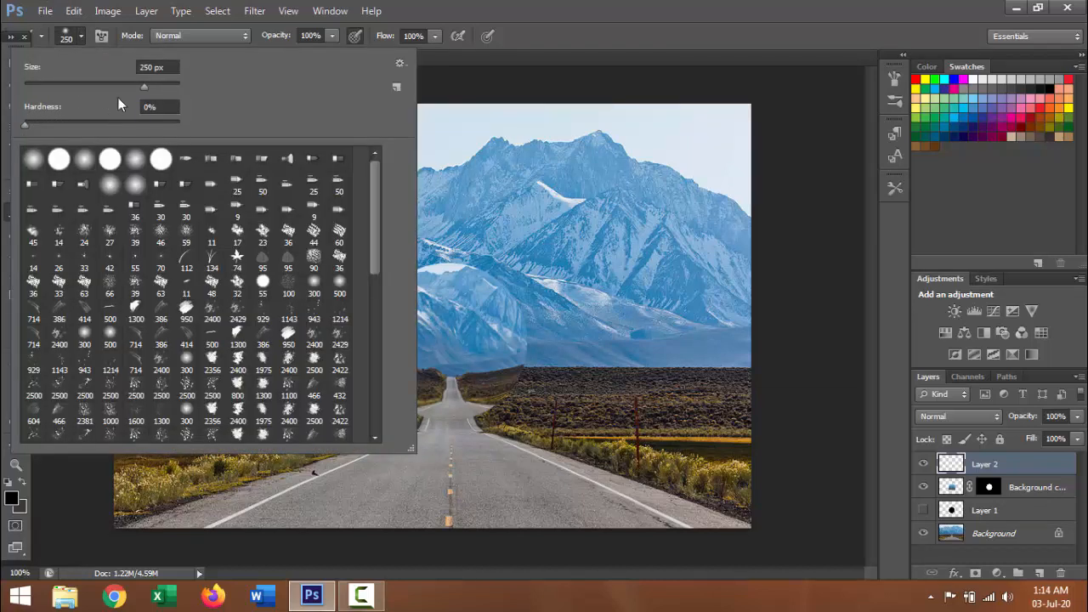
{"action": "left_click", "coordinate": [109, 83]}
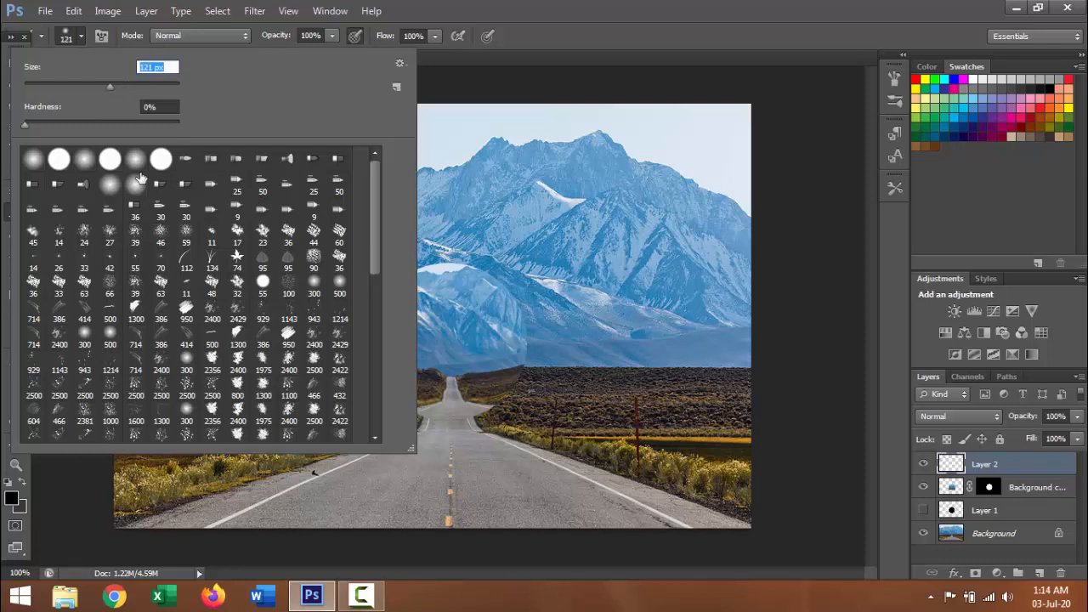
{"action": "left_click", "coordinate": [34, 159]}
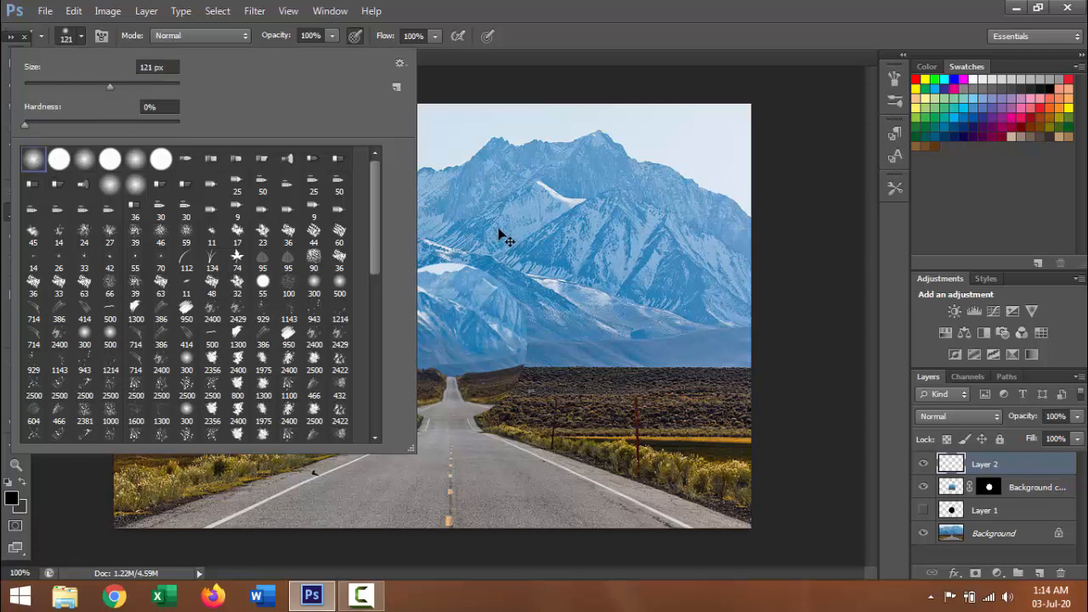
{"action": "left_click", "coordinate": [506, 240]}
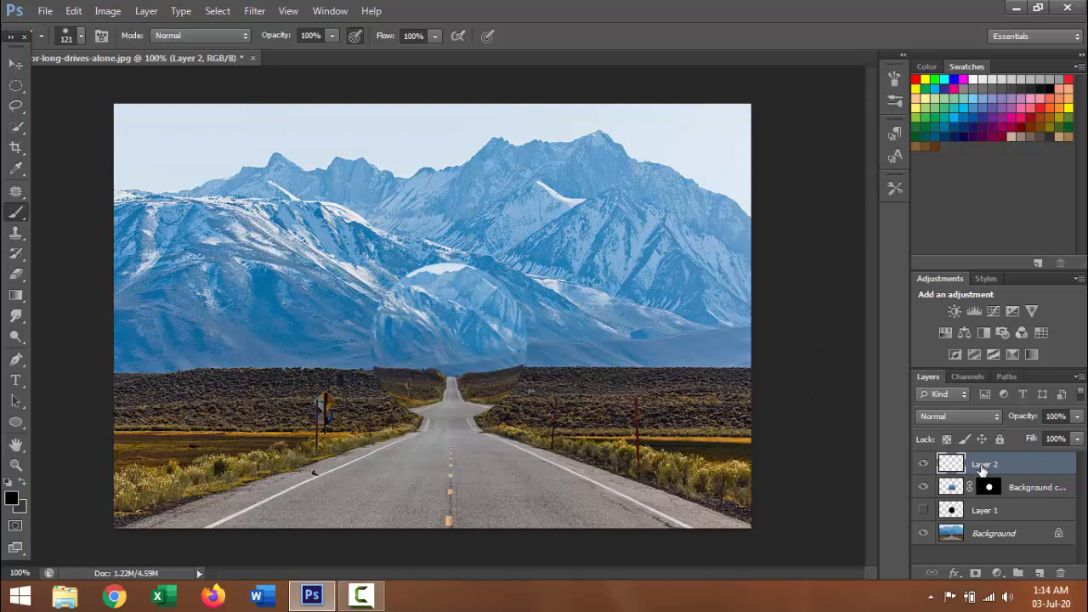
Step: Load the Layer 1 circle as a selection and paint soft black shading along the ball's lower-left edge on Layer 2
{"action": "left_click", "coordinate": [12, 501]}
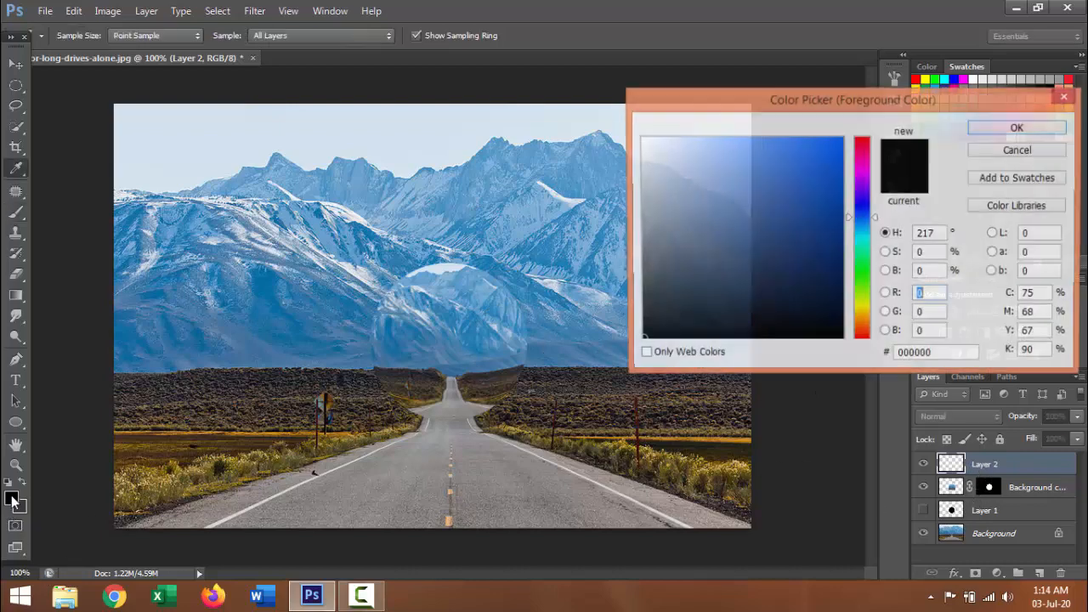
{"action": "left_click", "coordinate": [997, 129]}
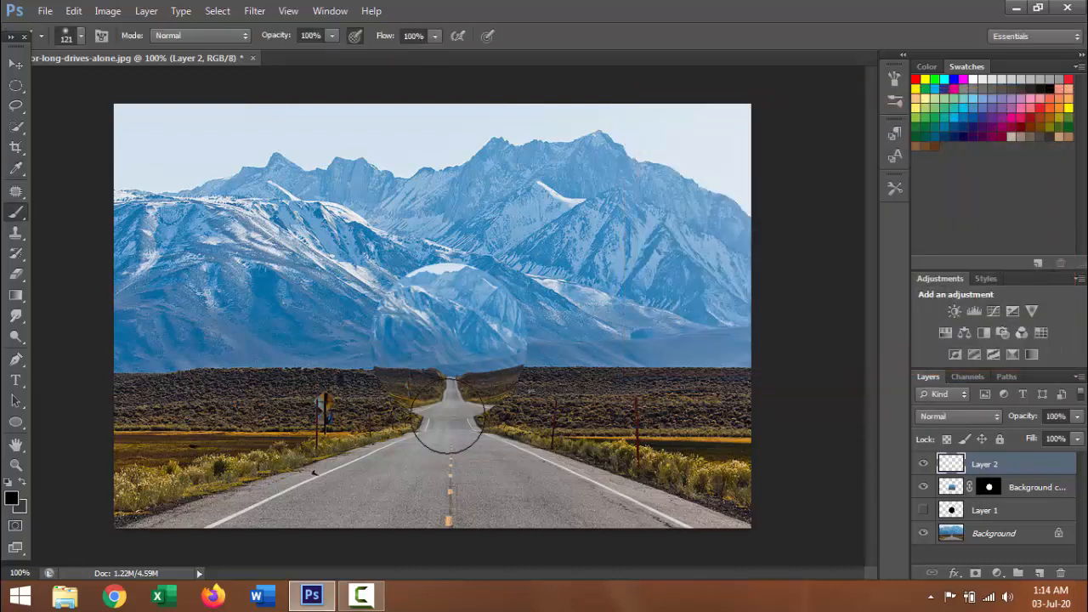
{"action": "left_click", "coordinate": [953, 513], "text": "ctrl"}
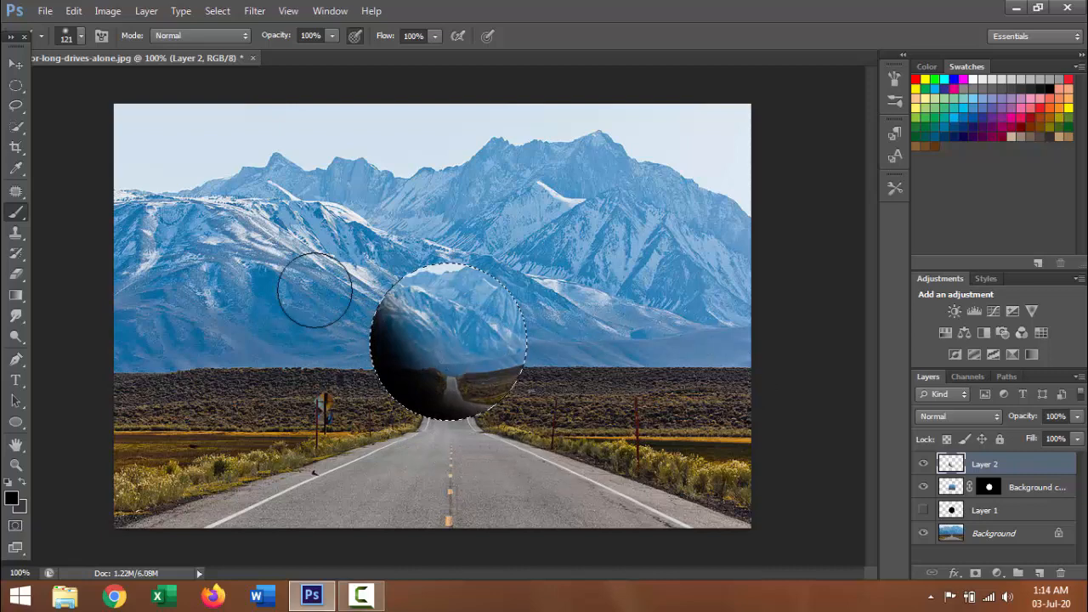
Step: Set the foreground colour to white and brush a soft highlight along the ball's upper-right edge on Layer 2
{"action": "left_click", "coordinate": [11, 500]}
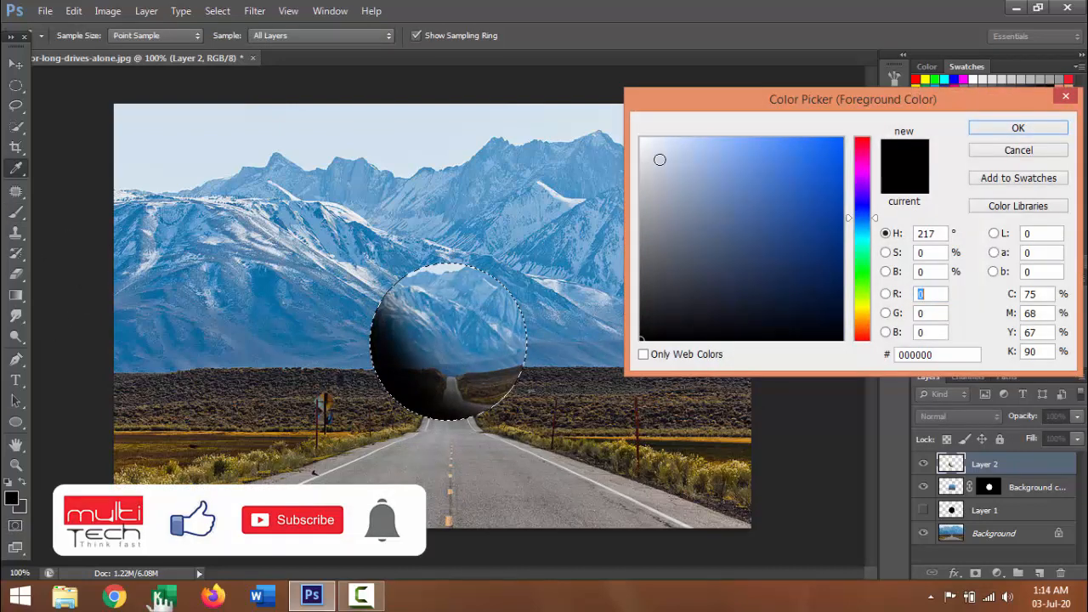
{"action": "left_click", "coordinate": [644, 140]}
{"action": "left_click", "coordinate": [1025, 131]}
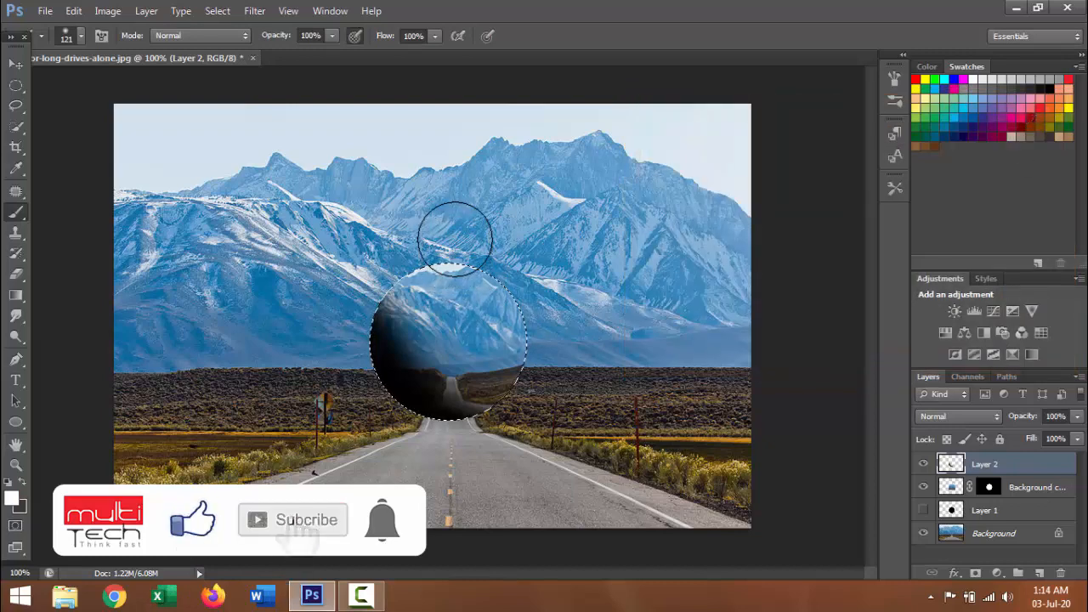
{"action": "mouse_move", "coordinate": [488, 258]}
{"action": "left_mouse_down"}
{"action": "mouse_move", "coordinate": [529, 310]}
{"action": "mouse_move", "coordinate": [542, 362]}
{"action": "left_mouse_up"}
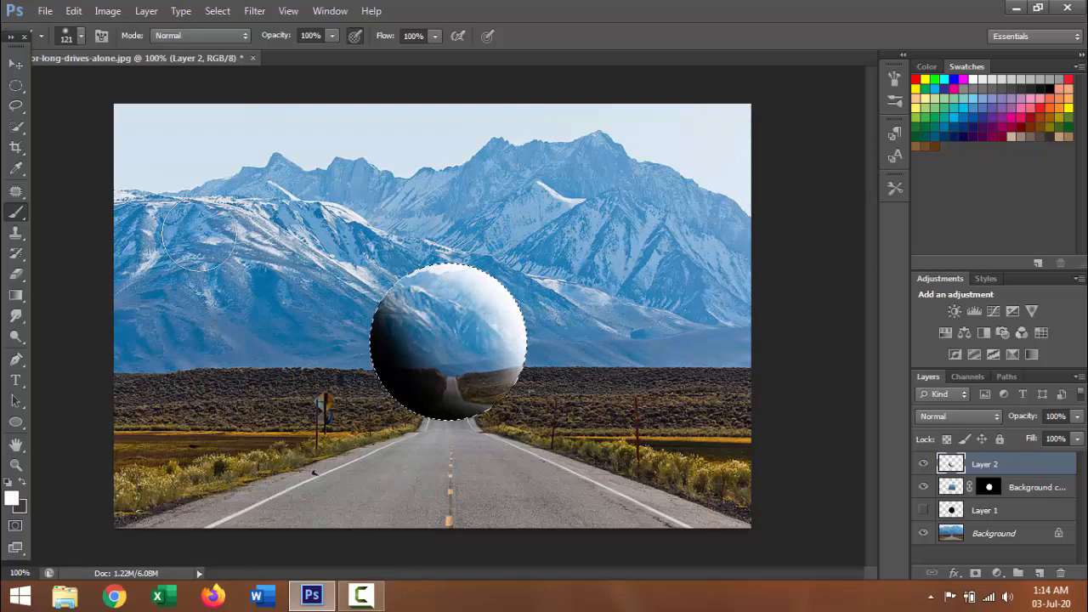
Step: Try the Overlay blend mode at 79% opacity on Layer 2, and restore it to Normal at 100%
{"action": "left_click", "coordinate": [15, 65]}
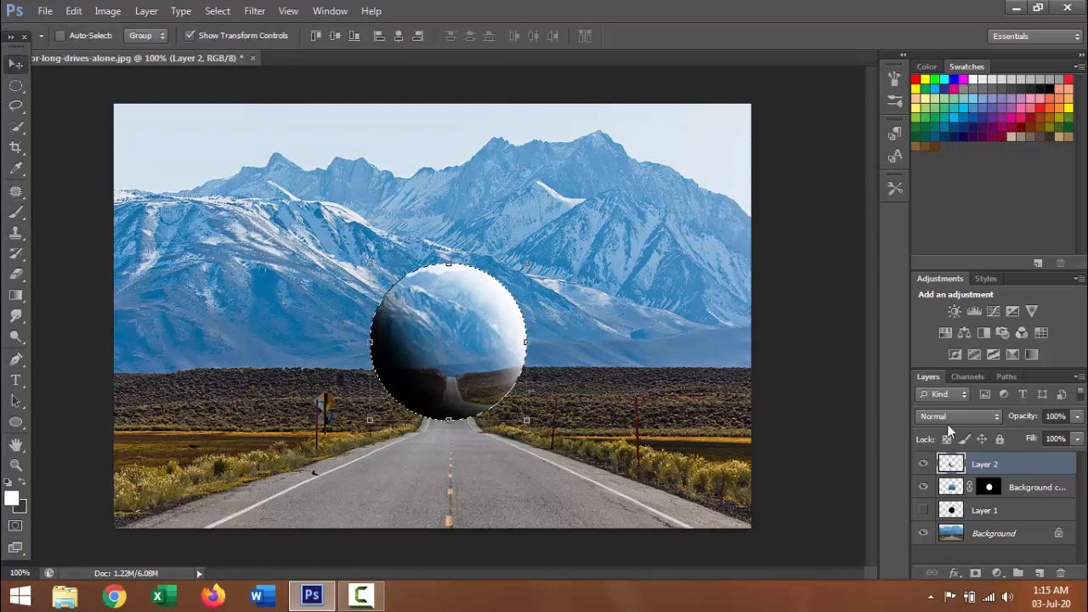
{"action": "left_click", "coordinate": [984, 418]}
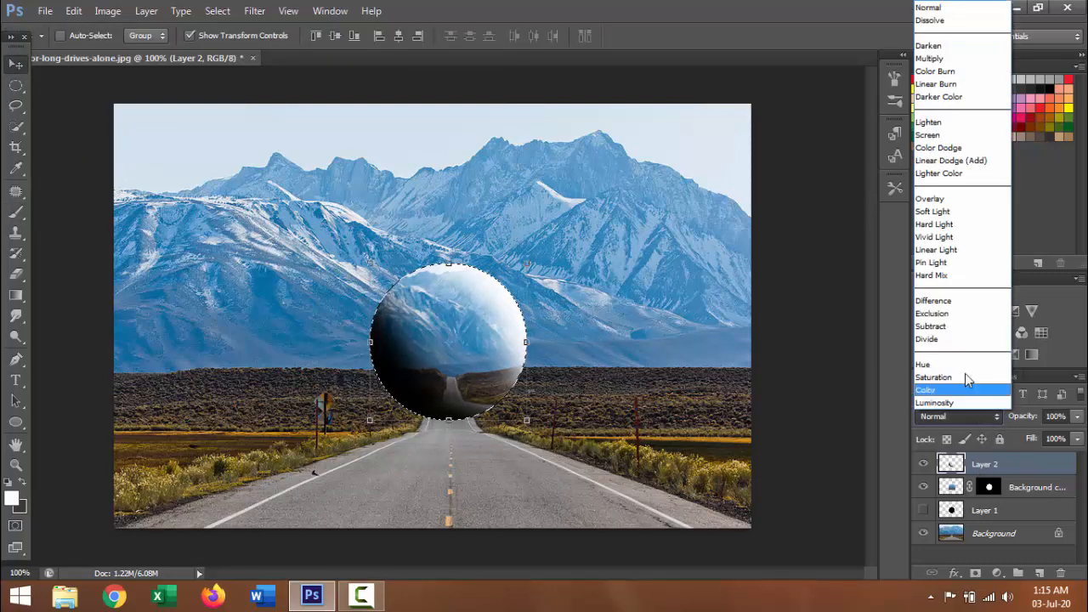
{"action": "left_click", "coordinate": [943, 200]}
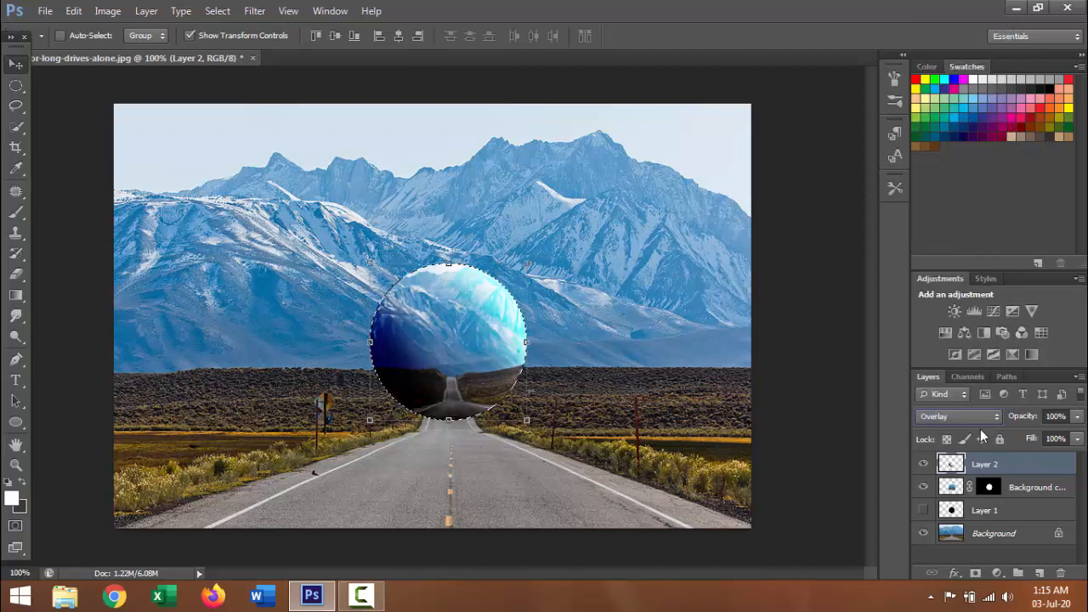
{"action": "key", "text": "7"}
{"action": "key", "text": "9"}
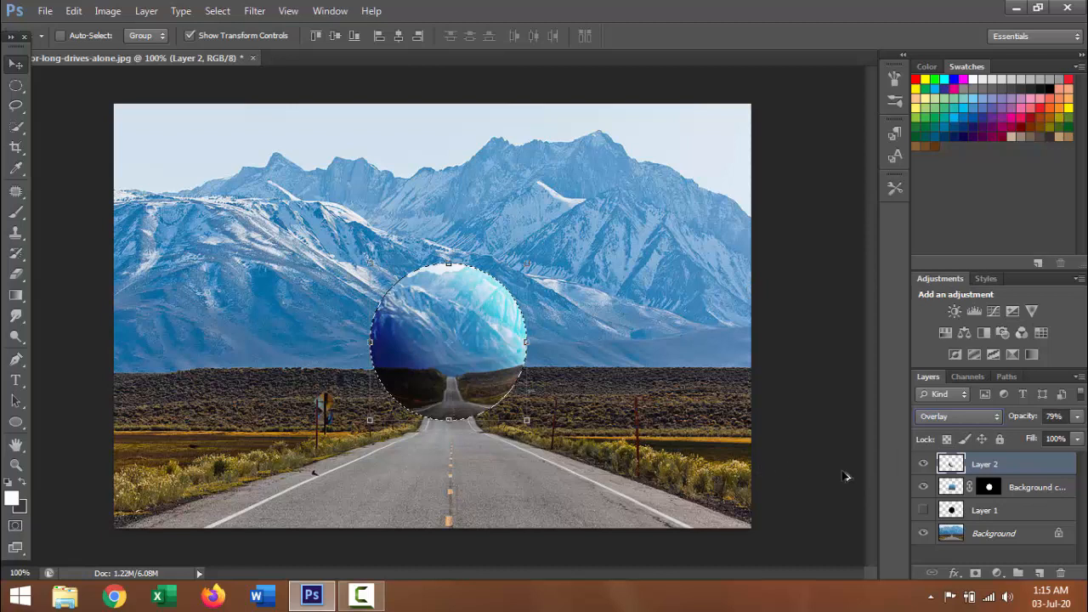
{"action": "key", "text": "shift+alt+n"}
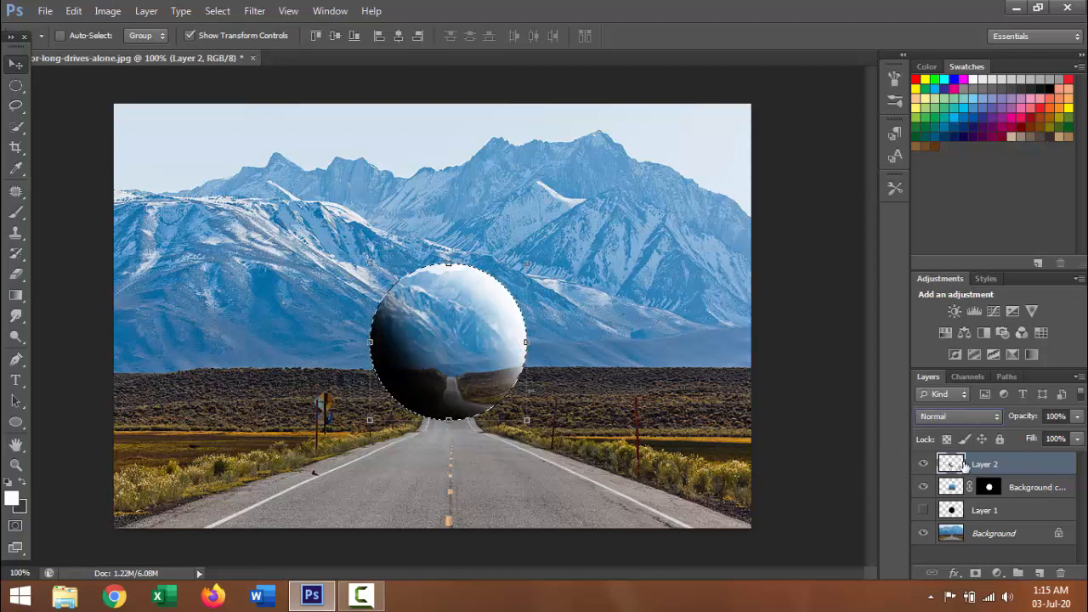
Step: Set the blend mode of Layer 2 to Soft Light and deselect the circle
{"action": "left_click", "coordinate": [952, 419]}
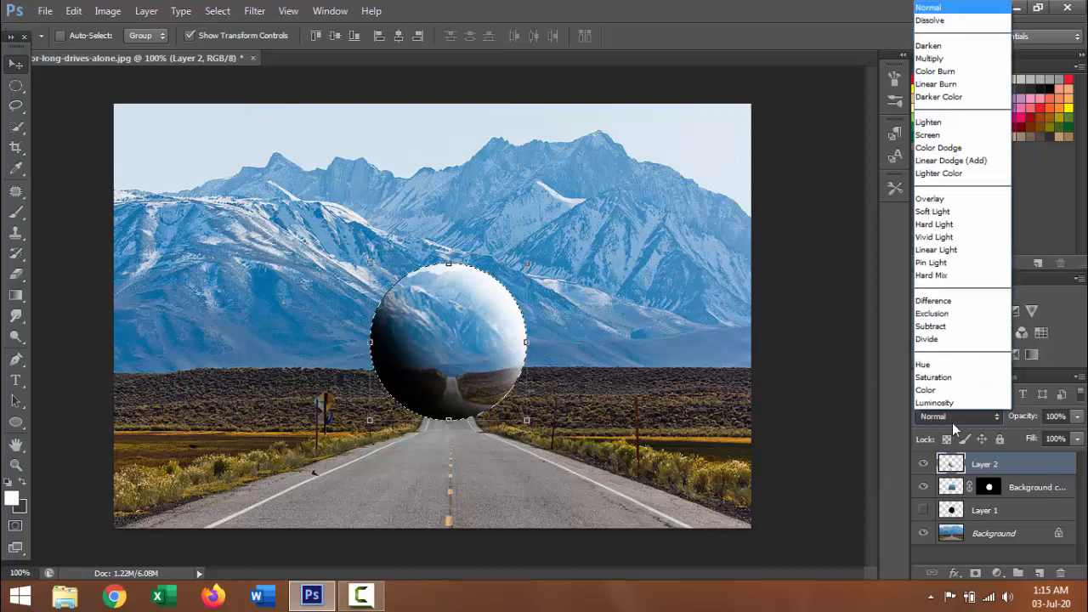
{"action": "left_click", "coordinate": [952, 213]}
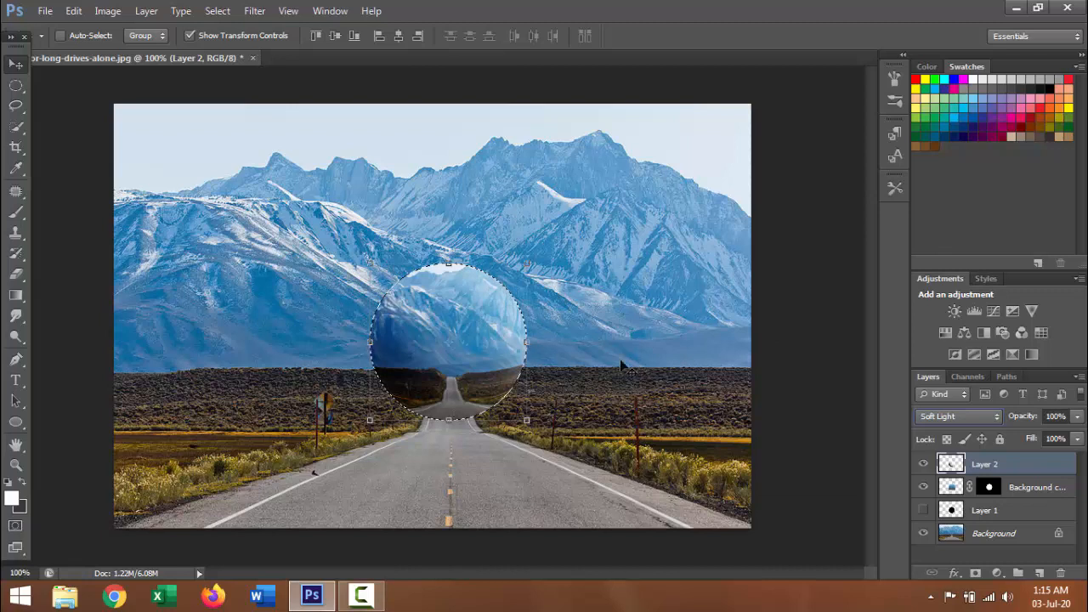
{"action": "key", "text": "ctrl+d"}
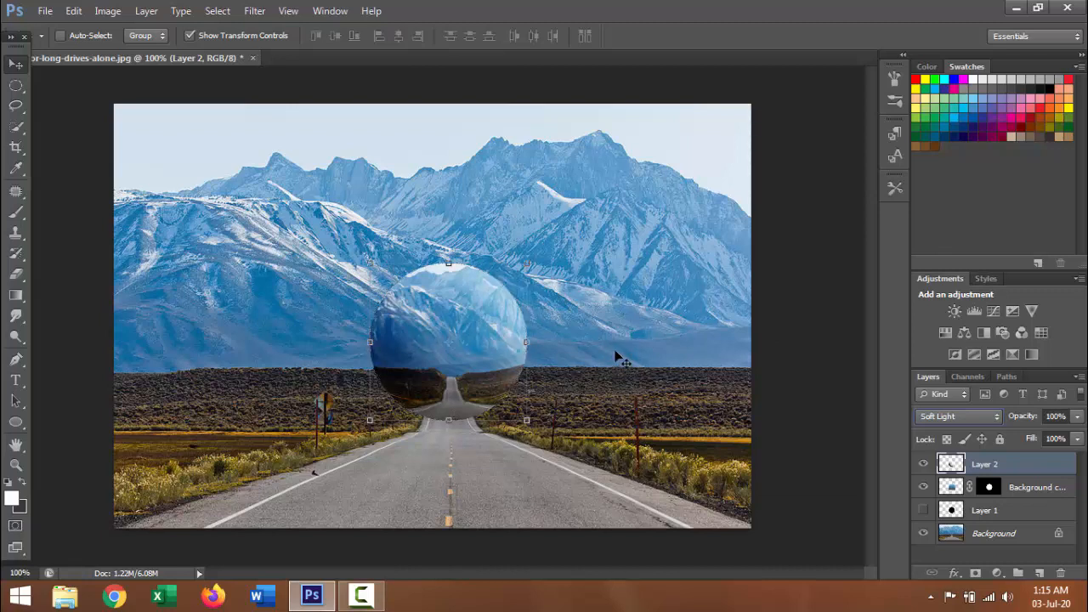
Step: Reduce the opacity of Layer 2 to 77% and compare the ball with the shading hidden and shown
{"action": "left_click", "coordinate": [15, 85]}
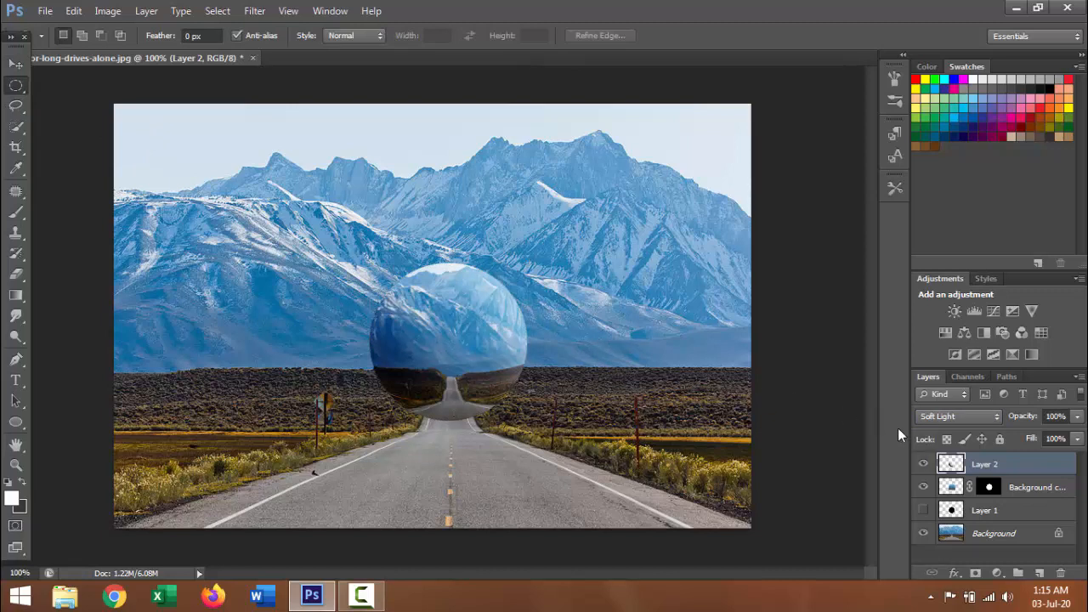
{"action": "left_click", "coordinate": [1078, 418]}
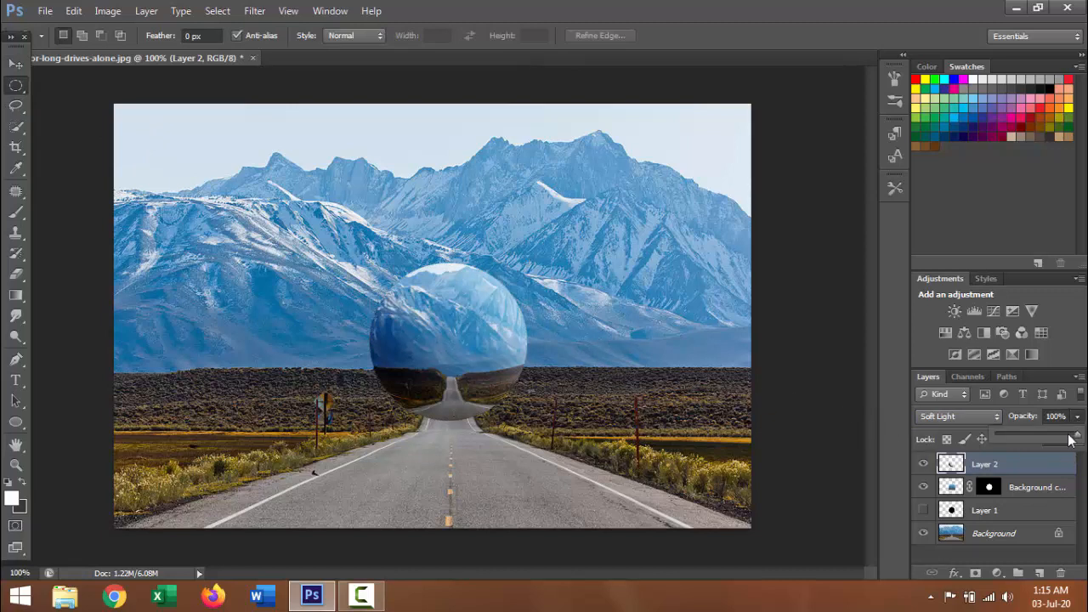
{"action": "left_click_drag", "start_coordinate": [1075, 439], "coordinate": [1061, 443]}
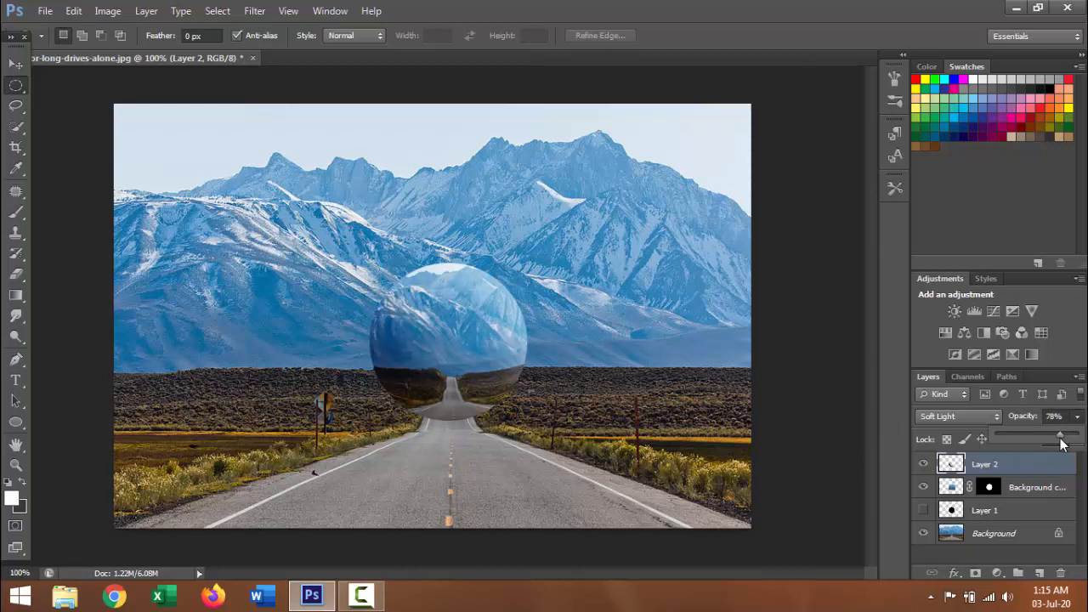
{"action": "left_click", "coordinate": [924, 465]}
{"action": "left_click", "coordinate": [924, 464]}
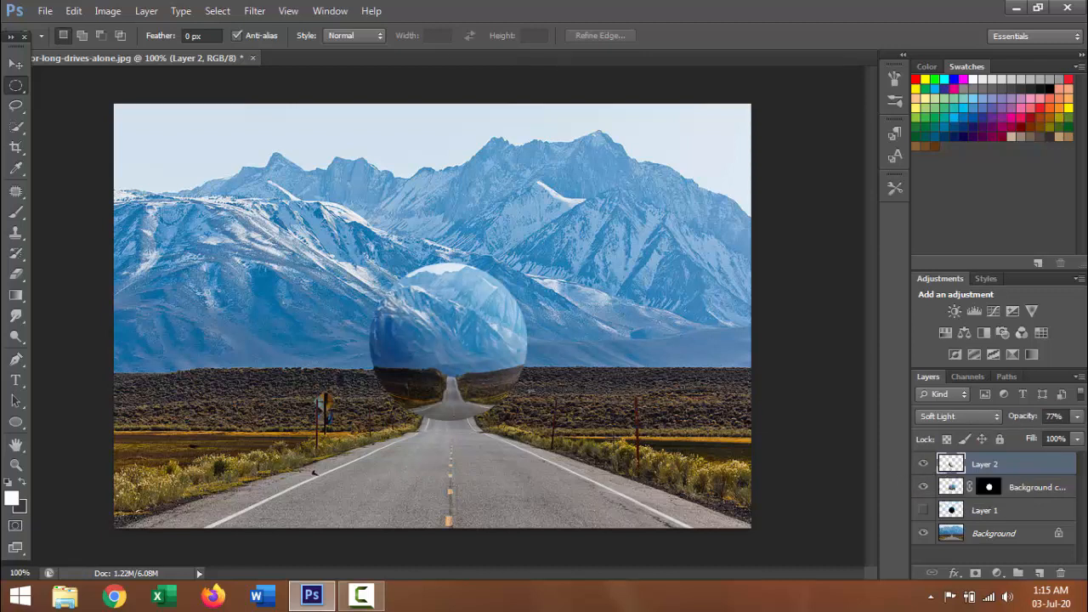
Step: Load the Layer 1 circle as a selection and give Layer 2 an Inner Glow with size 9 px and range 100%
{"action": "left_click", "coordinate": [952, 510], "text": "ctrl"}
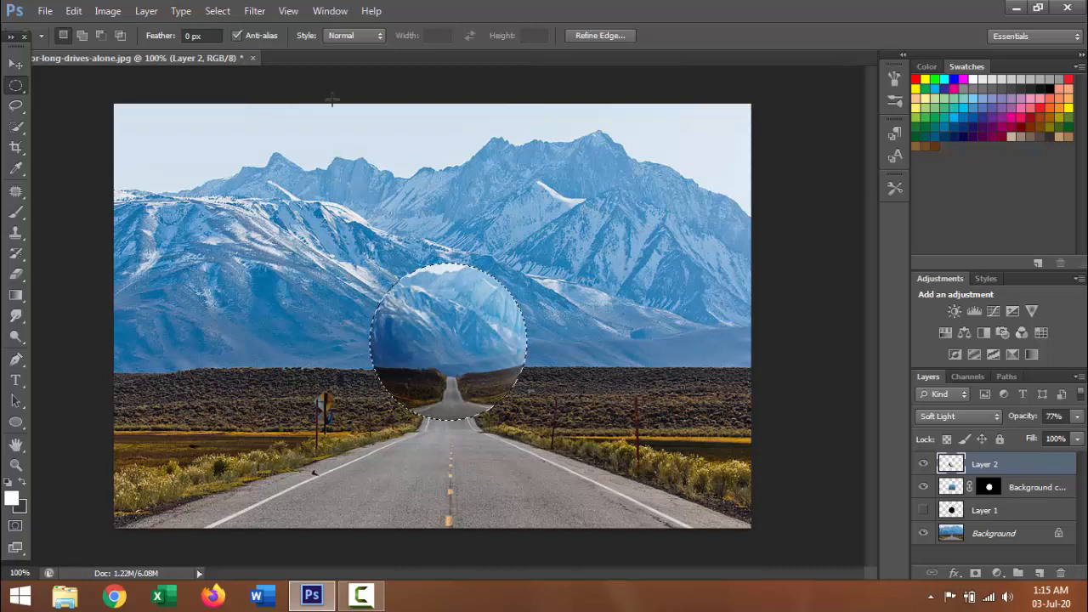
{"action": "left_click", "coordinate": [256, 11]}
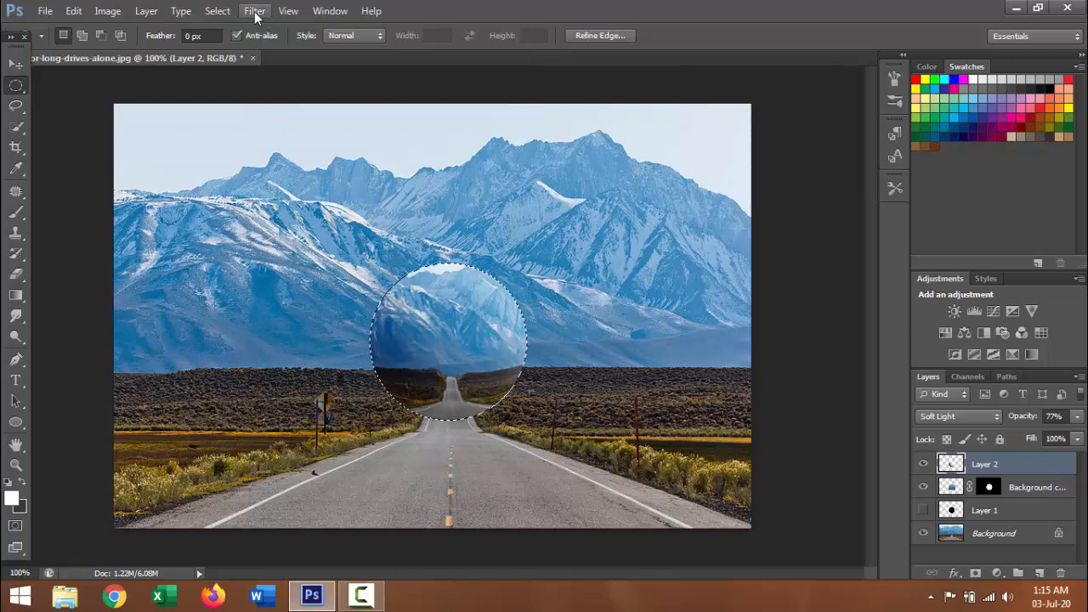
{"action": "right_click", "coordinate": [947, 463]}
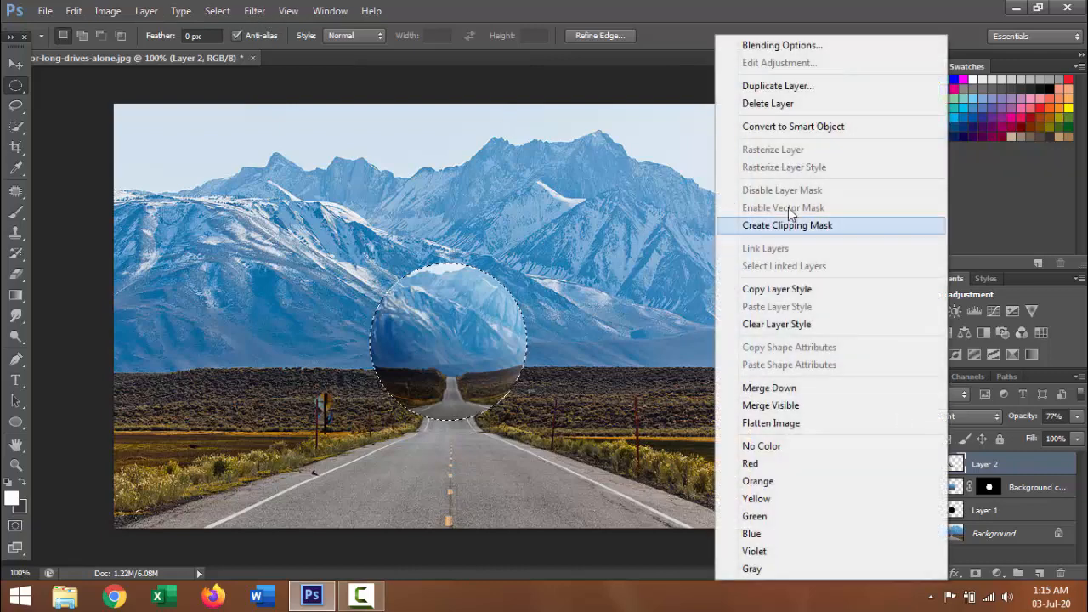
{"action": "left_click", "coordinate": [774, 46]}
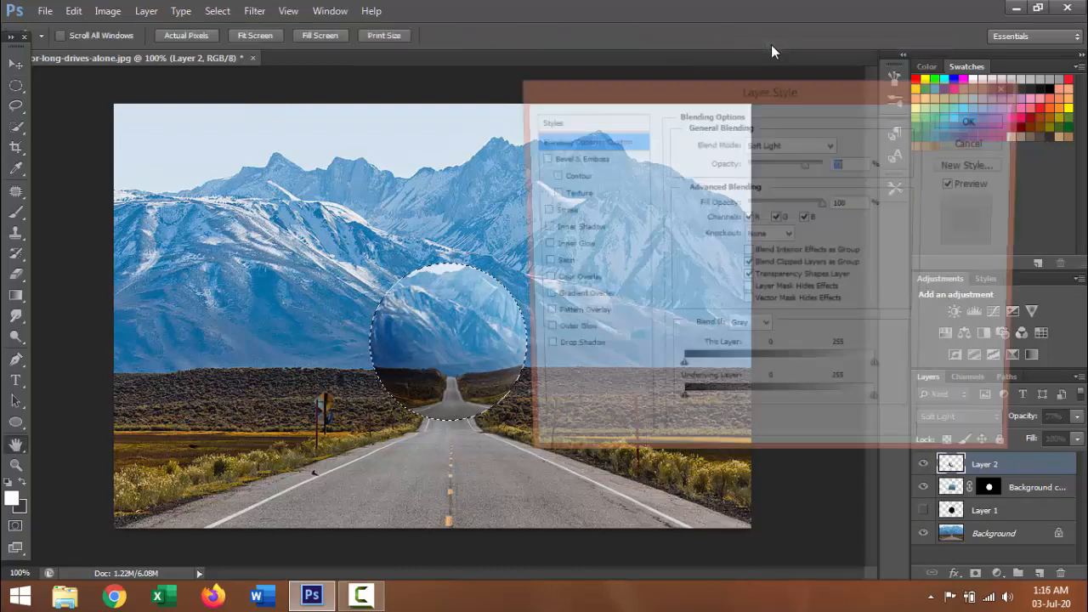
{"action": "left_click", "coordinate": [554, 246]}
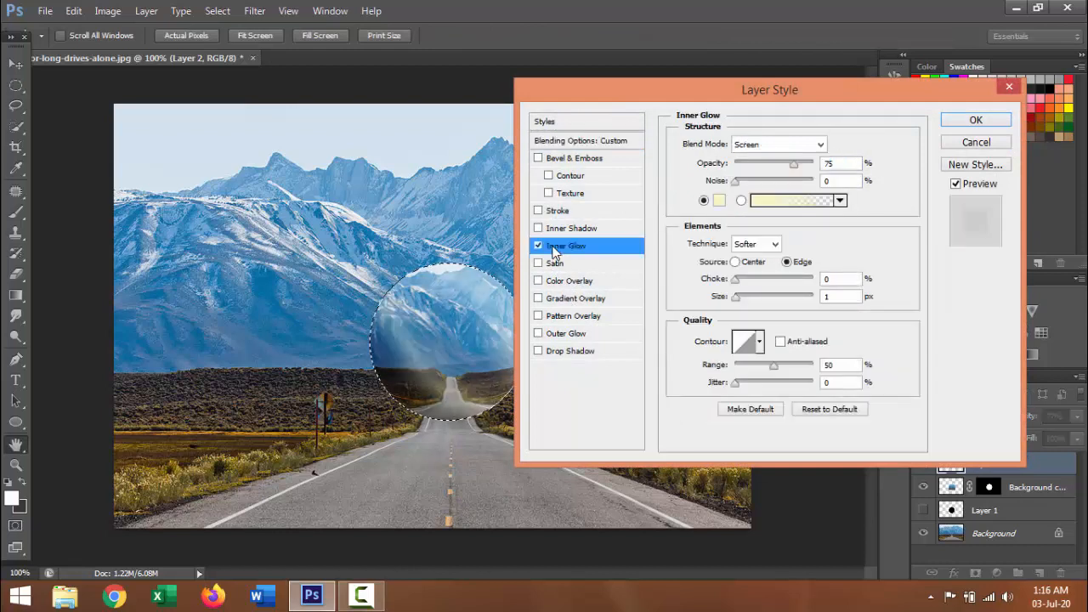
{"action": "left_click_drag", "start_coordinate": [737, 297], "coordinate": [741, 297]}
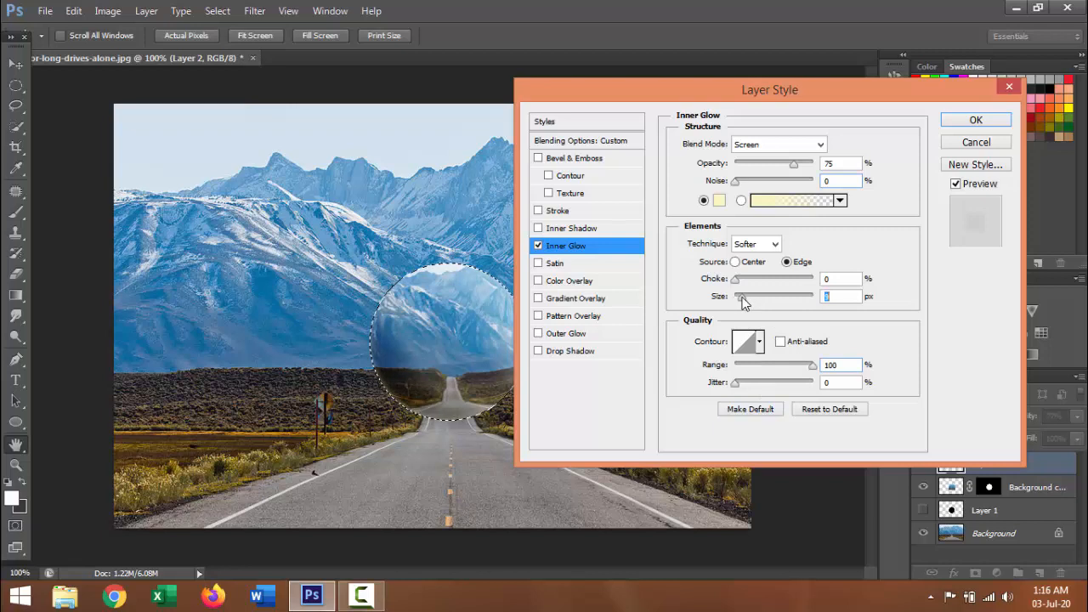
Step: Compare the ball with the Inner Glow preview off and on, apply the layer style and deselect the circle
{"action": "left_click", "coordinate": [975, 187]}
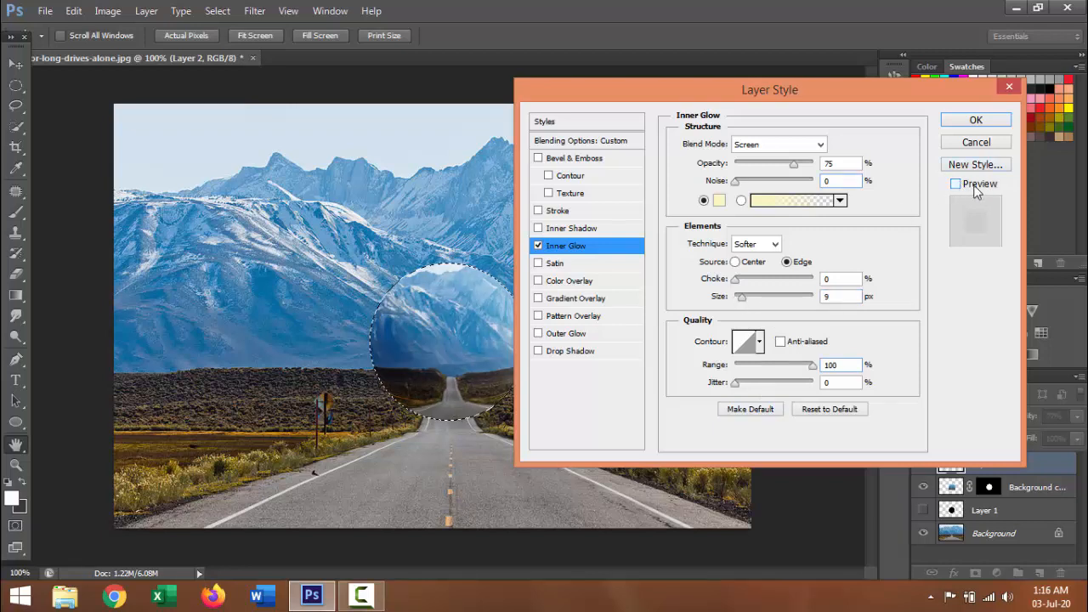
{"action": "left_click", "coordinate": [977, 188]}
{"action": "left_click", "coordinate": [976, 187]}
{"action": "left_click", "coordinate": [975, 188]}
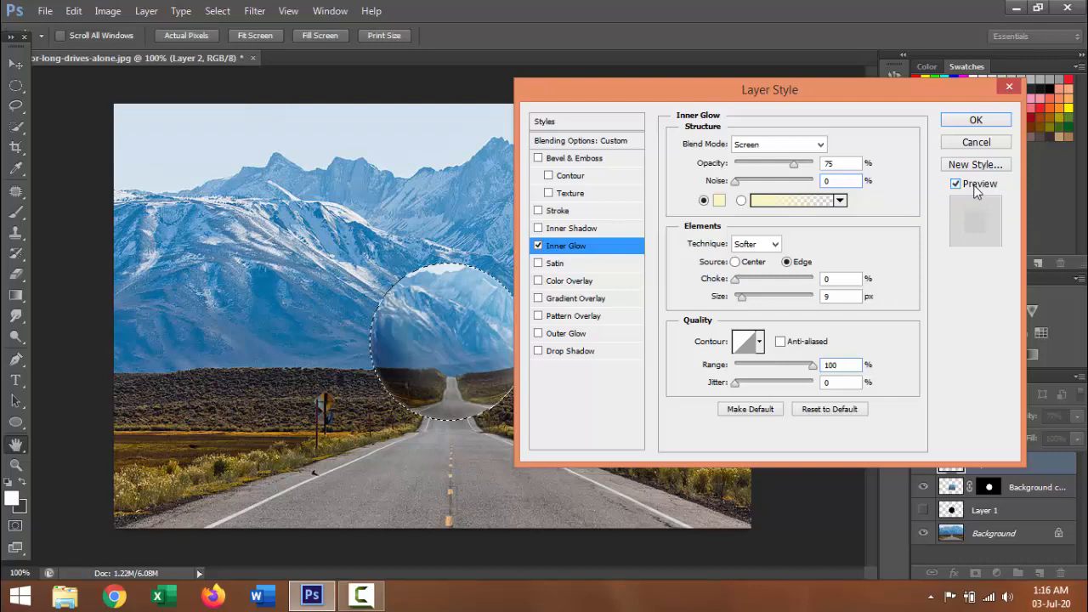
{"action": "left_click", "coordinate": [975, 189]}
{"action": "left_click", "coordinate": [976, 189]}
{"action": "left_click", "coordinate": [975, 118]}
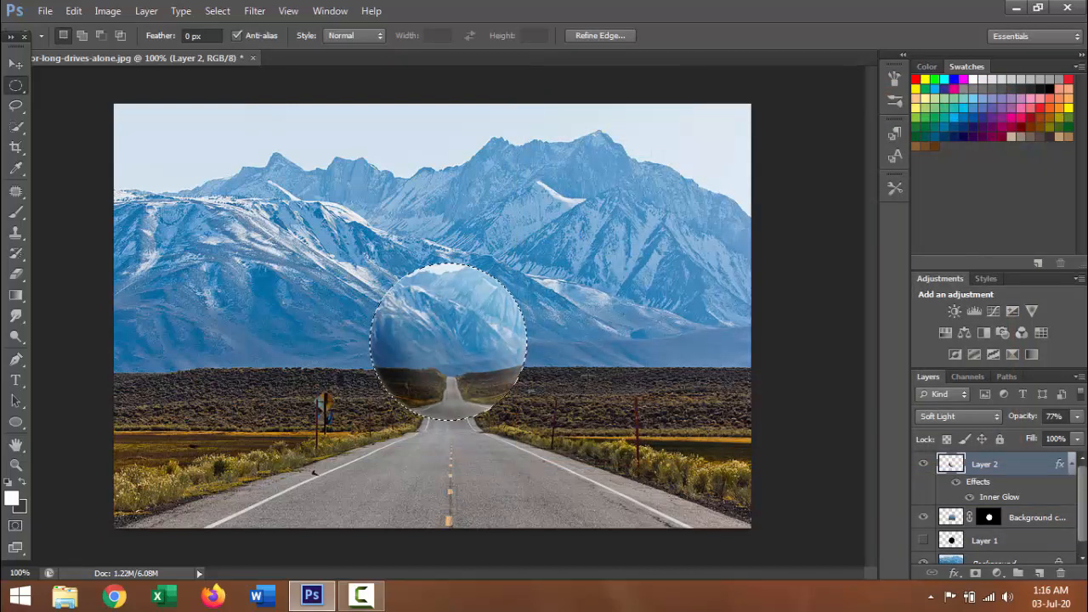
{"action": "key", "text": "ctrl+d"}
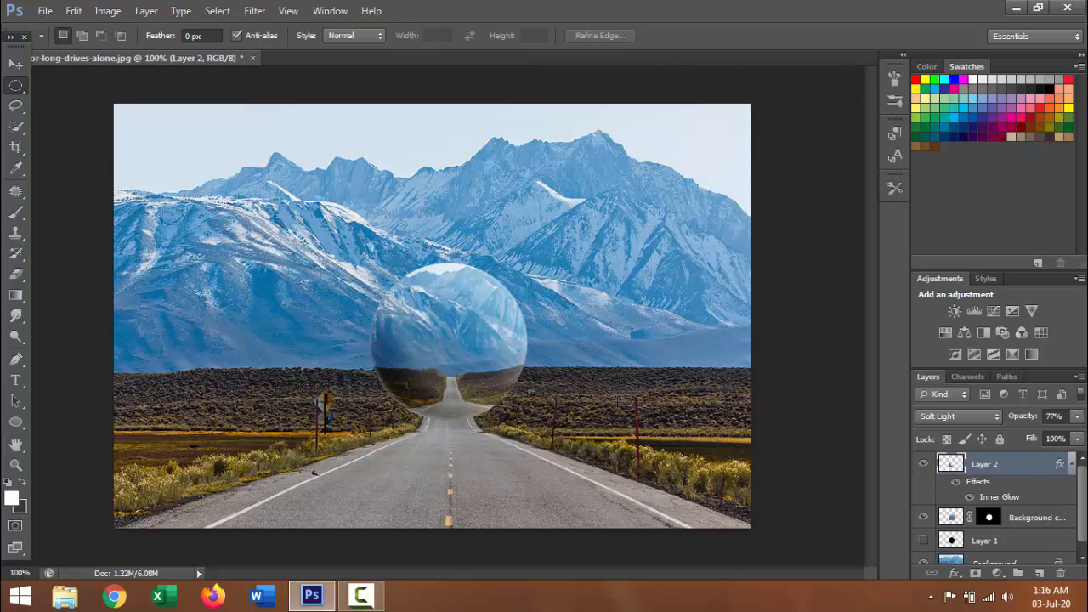
Step: Add a new layer, reselect the ball's circle and paint a soft white 80 px brush highlight across the ball's upper right
{"action": "left_click", "coordinate": [1042, 579]}
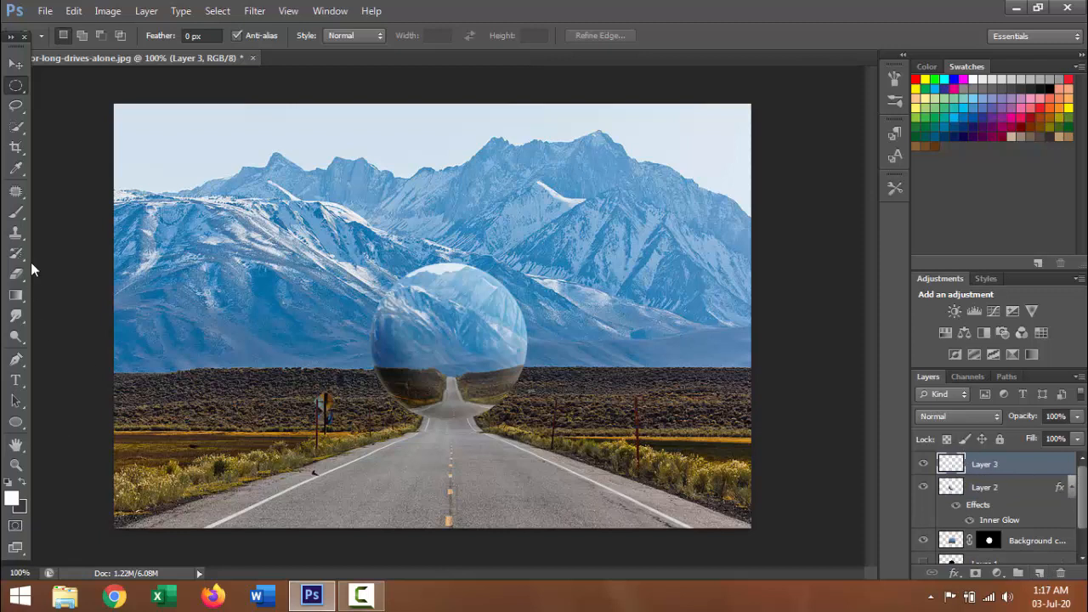
{"action": "left_click", "coordinate": [16, 211]}
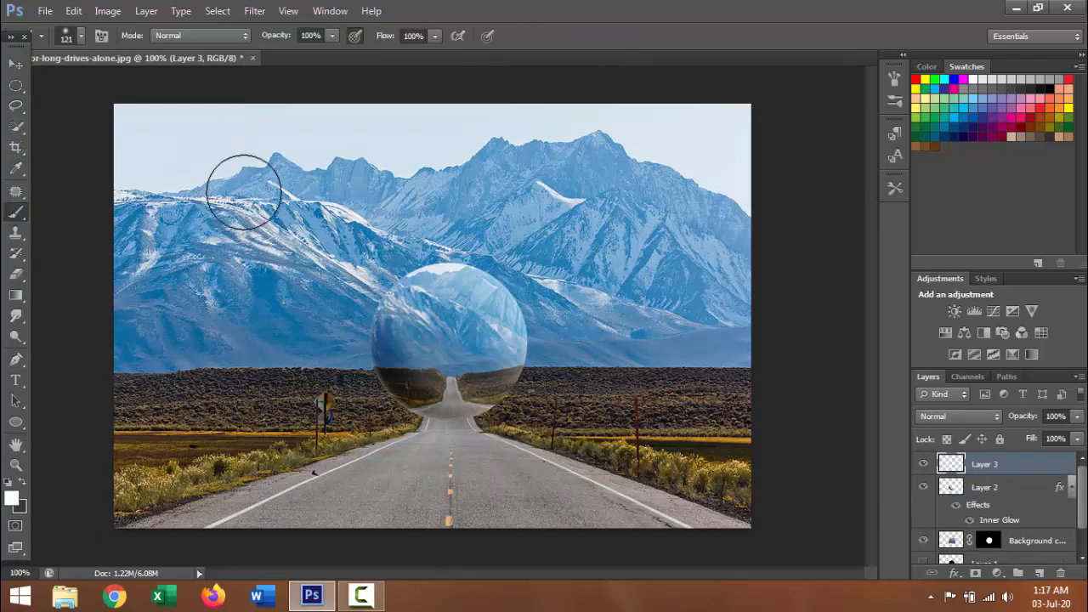
{"action": "key", "text": "bracketleft"}
{"action": "key", "text": "bracketleft"}
{"action": "key", "text": "bracketleft"}
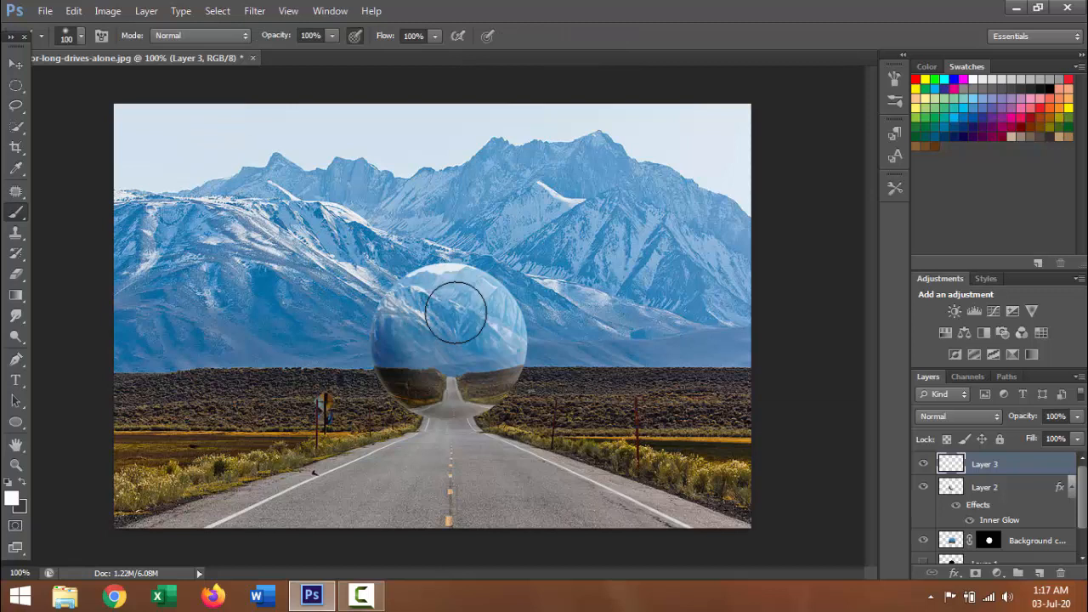
{"action": "key", "text": "ctrl+shift+d"}
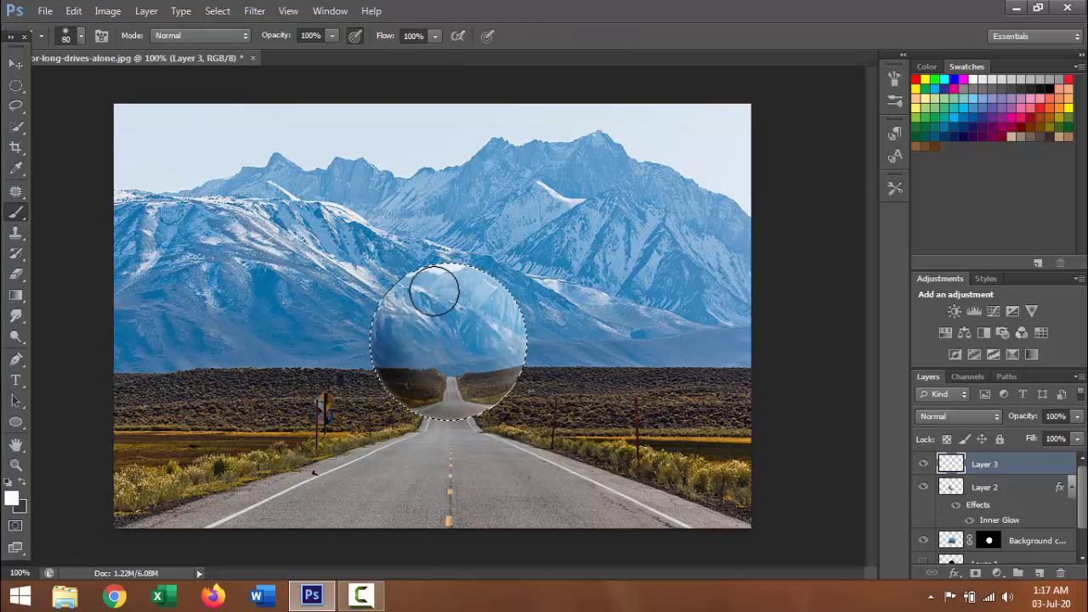
{"action": "mouse_move", "coordinate": [432, 287]}
{"action": "left_mouse_down"}
{"action": "mouse_move", "coordinate": [479, 311]}
{"action": "mouse_move", "coordinate": [503, 341]}
{"action": "left_mouse_up"}
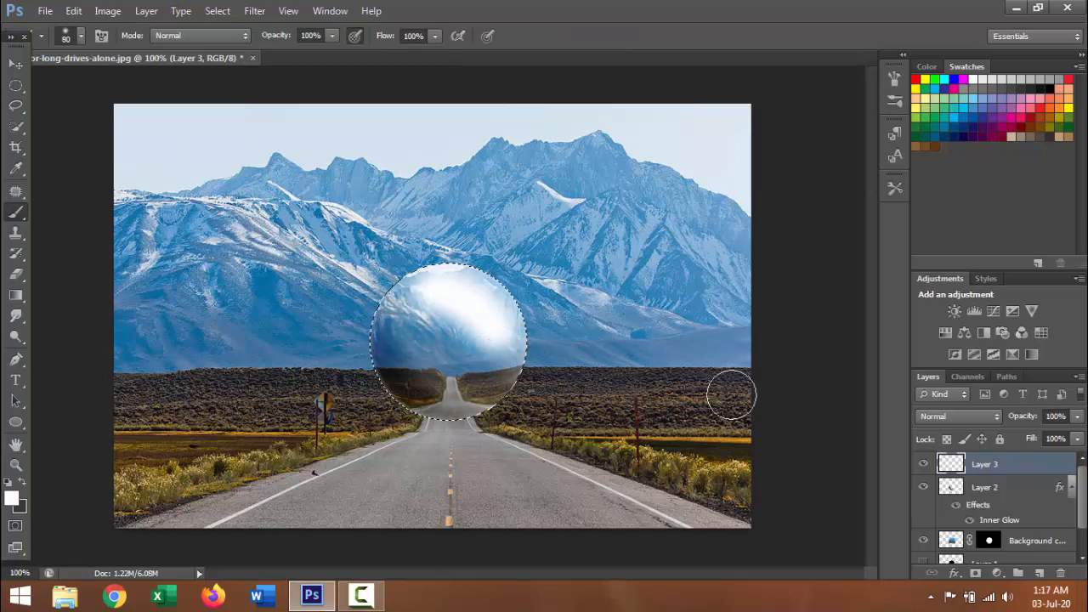
Step: Set the blend mode of Layer 3 to Overlay and lower its opacity to soften the highlight
{"action": "left_click", "coordinate": [966, 418]}
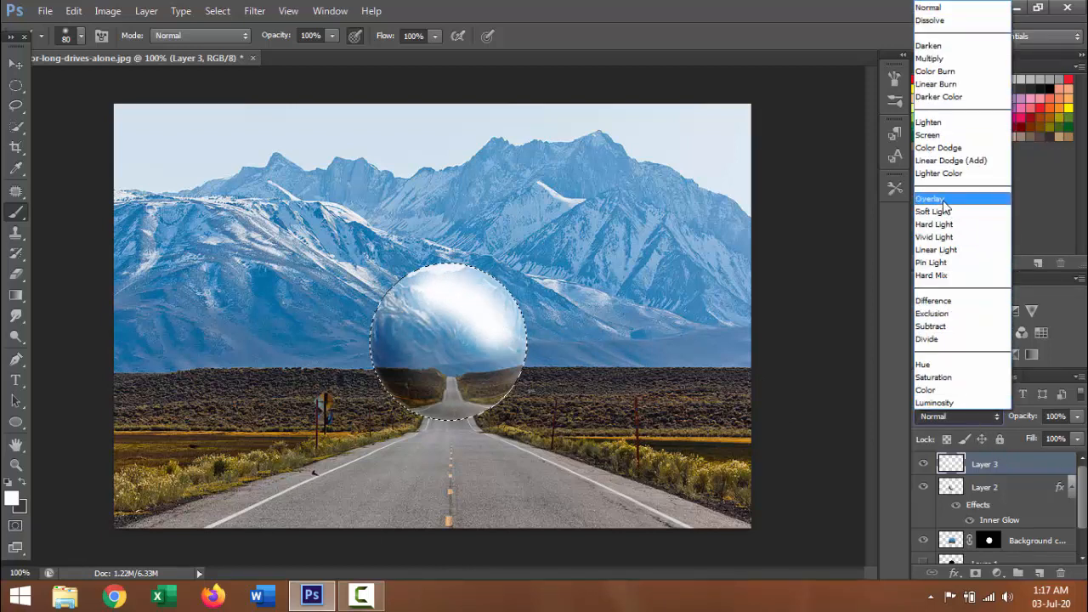
{"action": "left_click", "coordinate": [943, 201]}
{"action": "left_click", "coordinate": [1078, 416]}
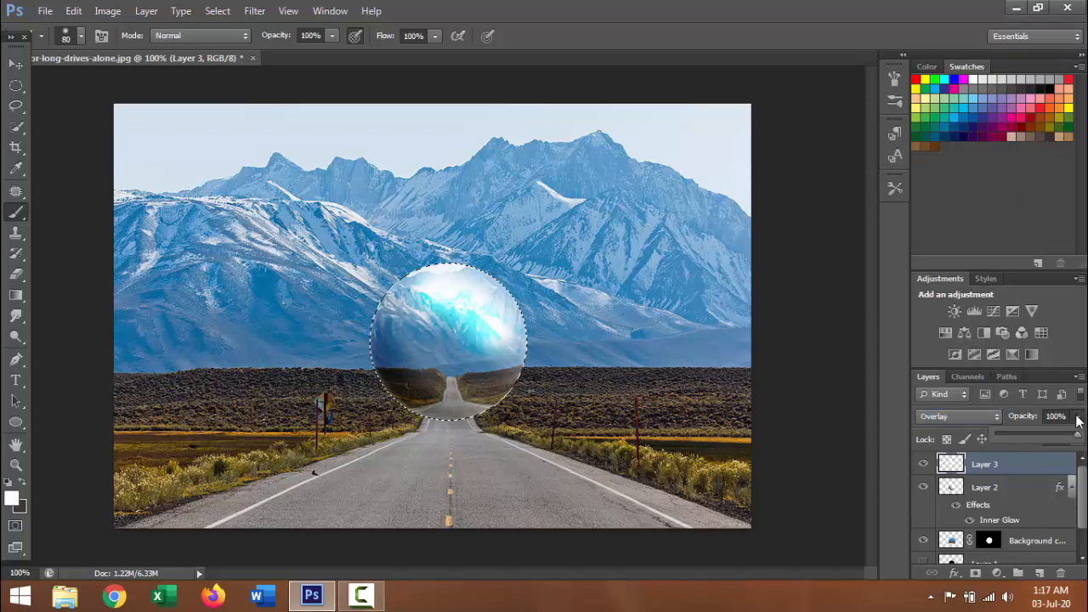
{"action": "left_click_drag", "start_coordinate": [1076, 435], "coordinate": [1024, 435]}
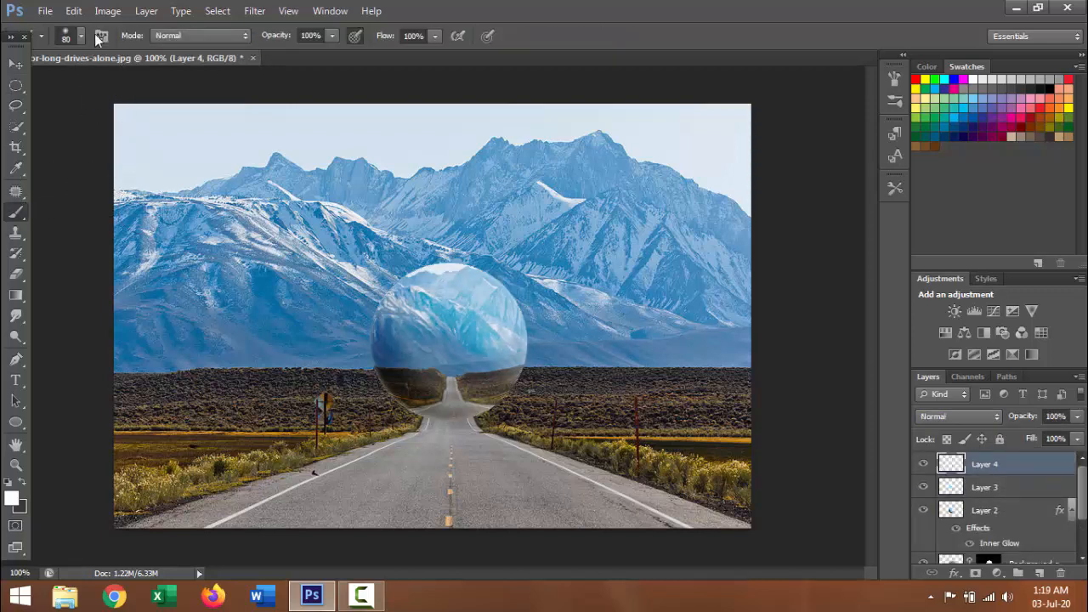
Step: Stamp one soft black 175 px brush spot on Layer 4, beside the ball over the dark scrubland
{"action": "left_click", "coordinate": [81, 36]}
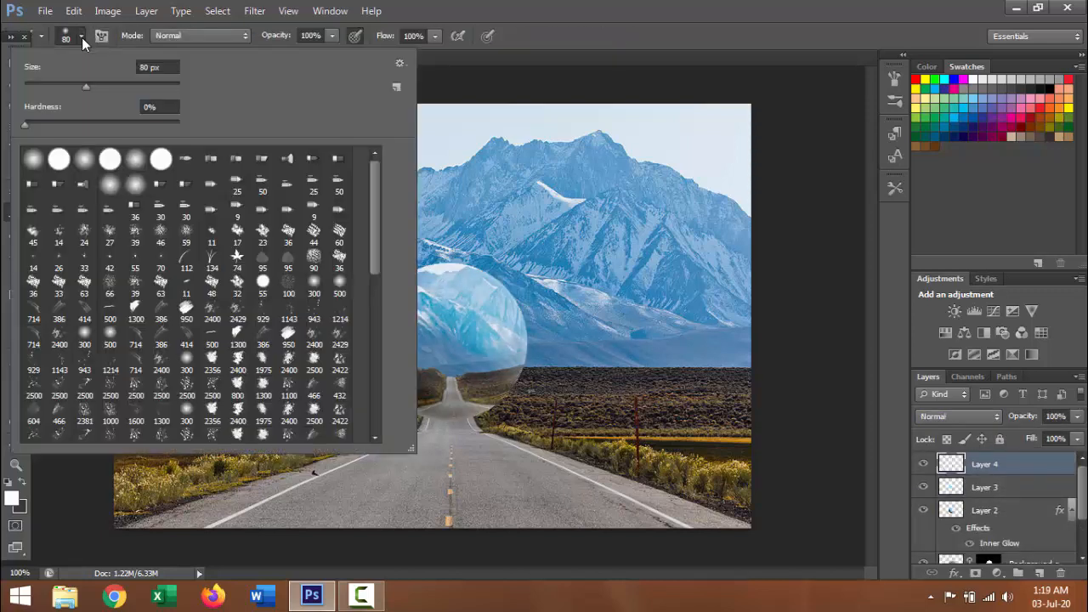
{"action": "left_click", "coordinate": [98, 85]}
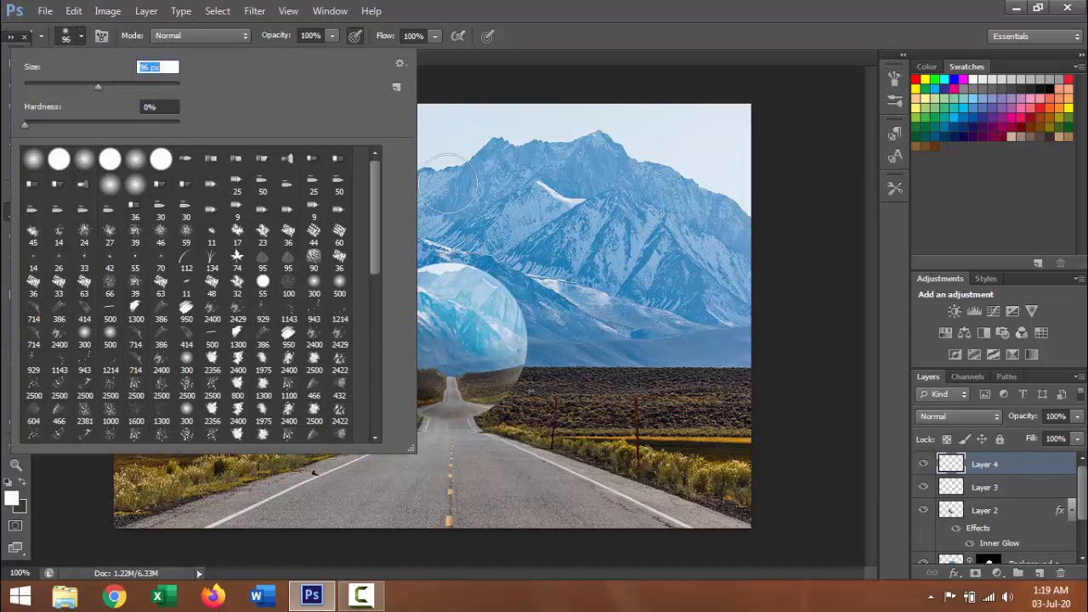
{"action": "left_click", "coordinate": [663, 270]}
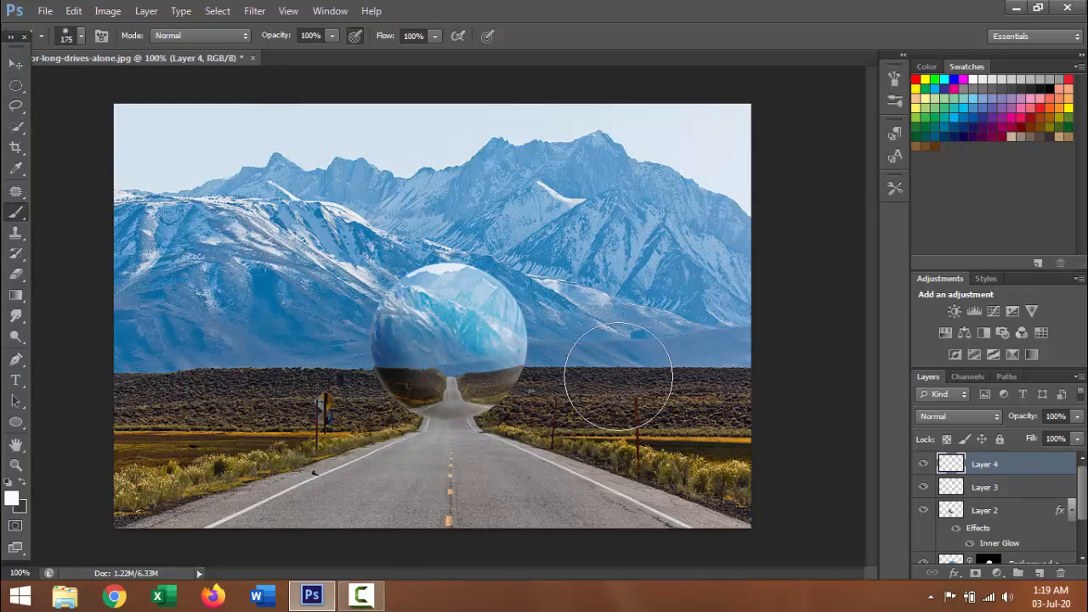
{"action": "left_click", "coordinate": [12, 500]}
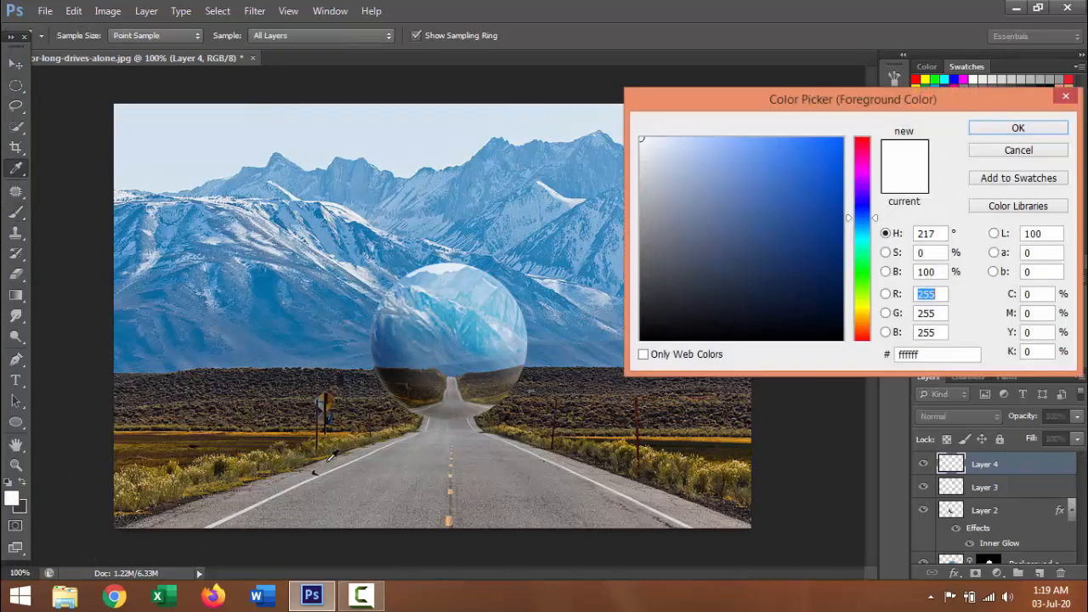
{"action": "left_click", "coordinate": [650, 329]}
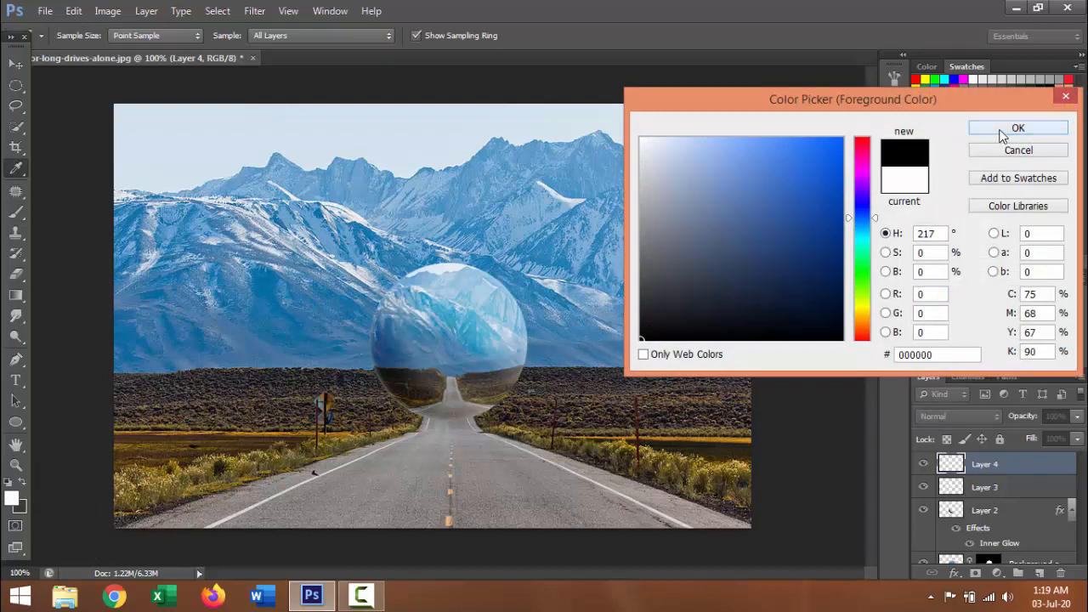
{"action": "left_click", "coordinate": [999, 131]}
{"action": "left_click", "coordinate": [616, 387]}
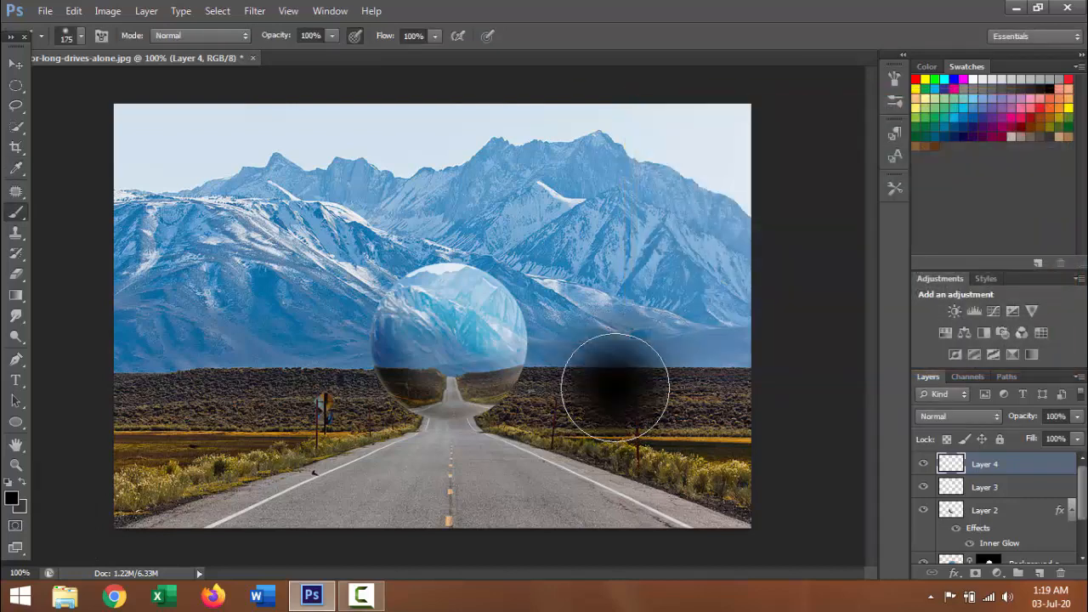
Step: Flatten the black spot into a thin ellipse and place it on the road directly beneath the ball as its shadow
{"action": "left_click", "coordinate": [16, 65]}
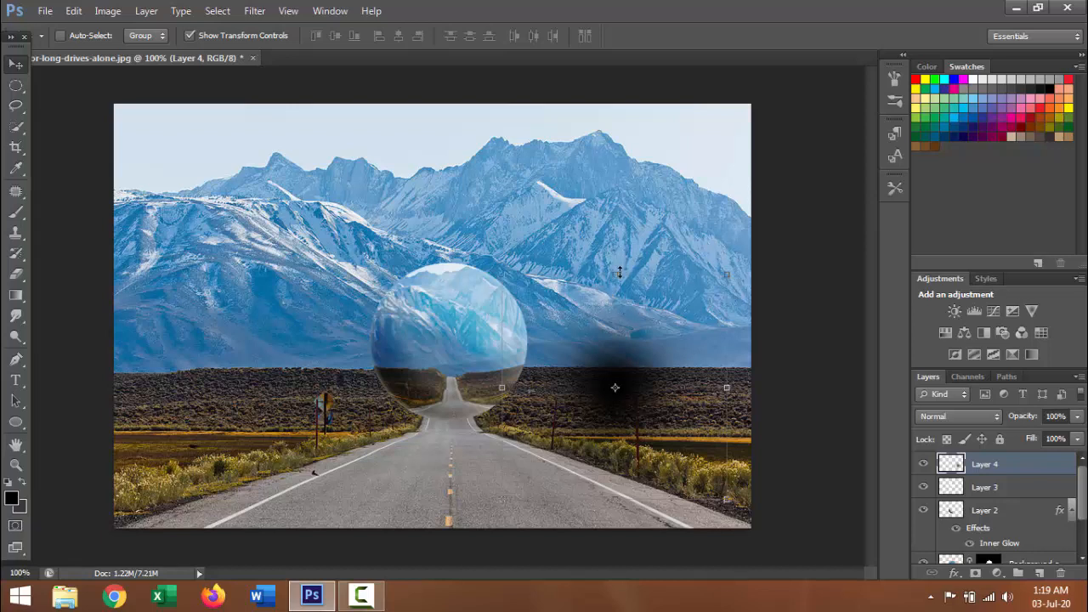
{"action": "left_click_drag", "start_coordinate": [617, 276], "coordinate": [617, 404]}
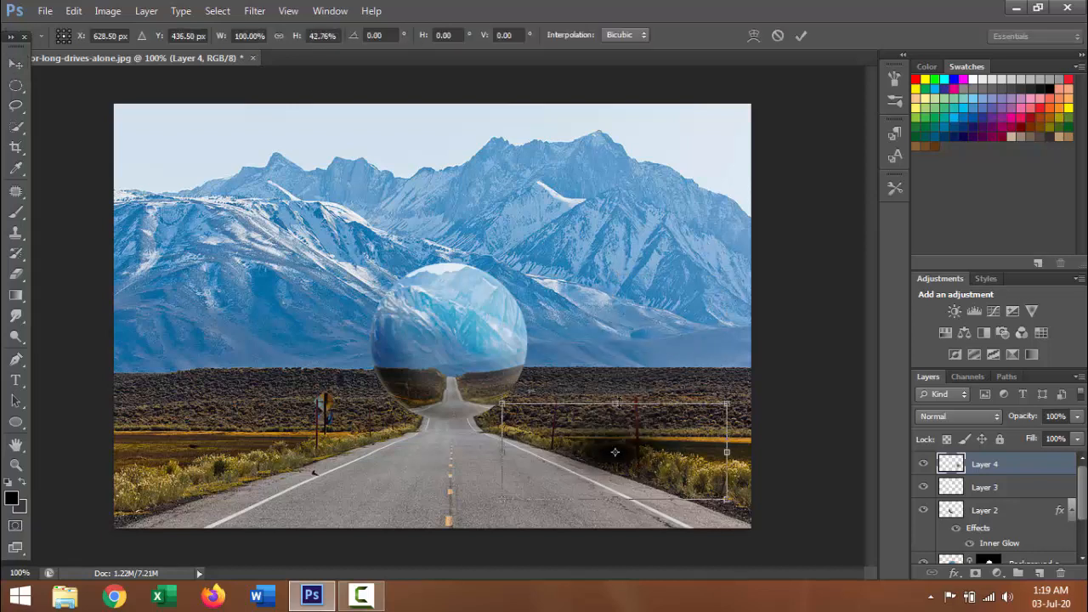
{"action": "mouse_move", "coordinate": [615, 452]}
{"action": "left_mouse_down"}
{"action": "mouse_move", "coordinate": [531, 455]}
{"action": "mouse_move", "coordinate": [455, 437]}
{"action": "mouse_move", "coordinate": [457, 462]}
{"action": "left_mouse_up"}
{"action": "mouse_move", "coordinate": [454, 406]}
{"action": "left_mouse_down"}
{"action": "mouse_move", "coordinate": [459, 398]}
{"action": "mouse_move", "coordinate": [463, 445]}
{"action": "mouse_move", "coordinate": [484, 457]}
{"action": "mouse_move", "coordinate": [456, 475]}
{"action": "mouse_move", "coordinate": [477, 452]}
{"action": "left_mouse_up"}
{"action": "key", "text": "Return"}
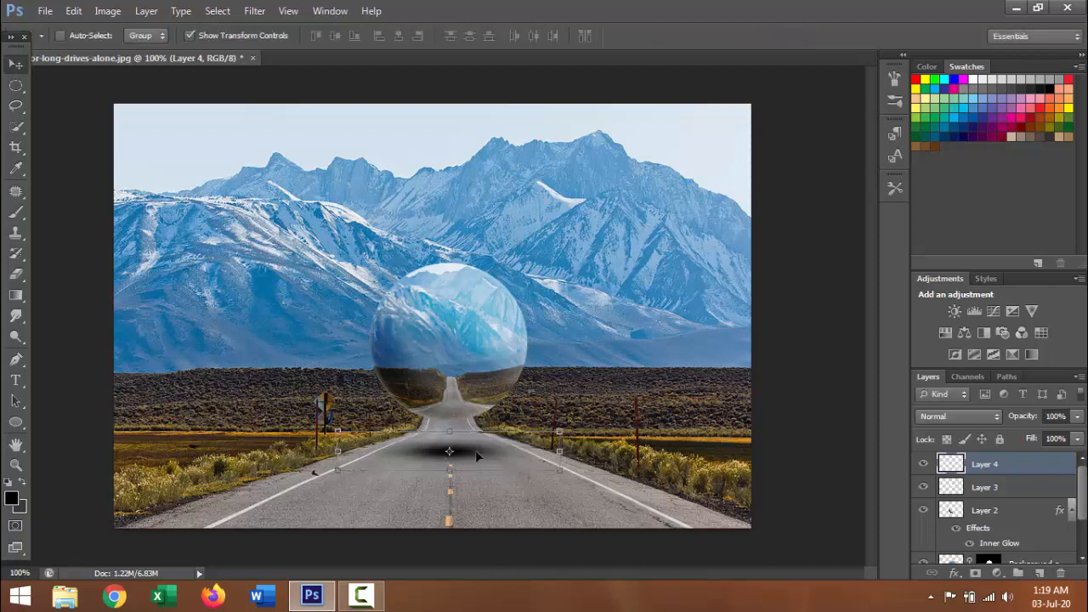
Step: Lower the opacity of the shadow on Layer 4 to 57% and view it without transform controls
{"action": "left_click", "coordinate": [15, 85]}
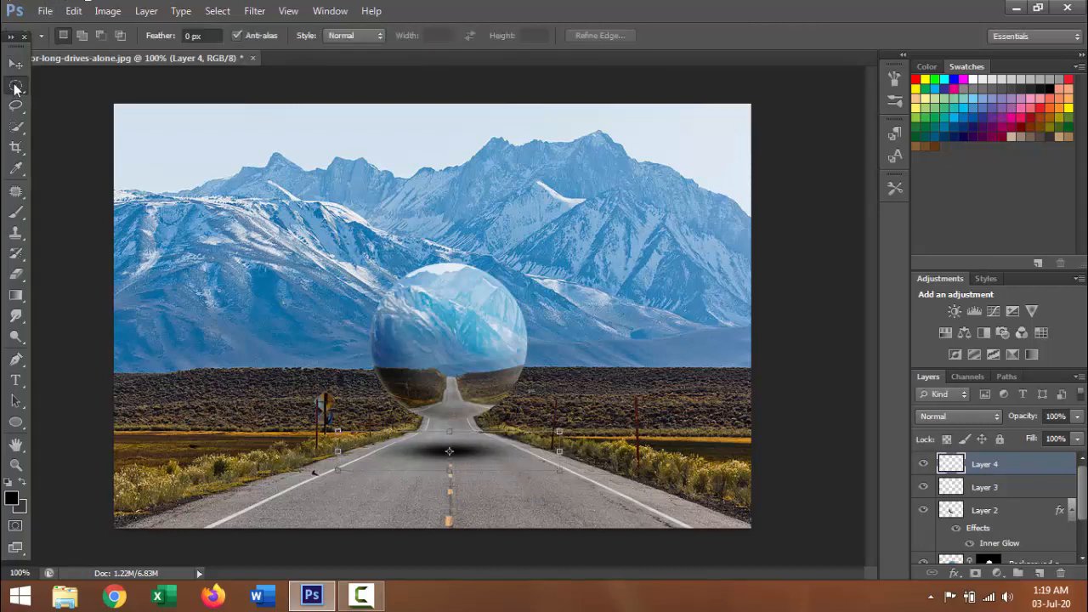
{"action": "left_click", "coordinate": [1078, 417]}
{"action": "left_click_drag", "start_coordinate": [1072, 435], "coordinate": [1052, 442]}
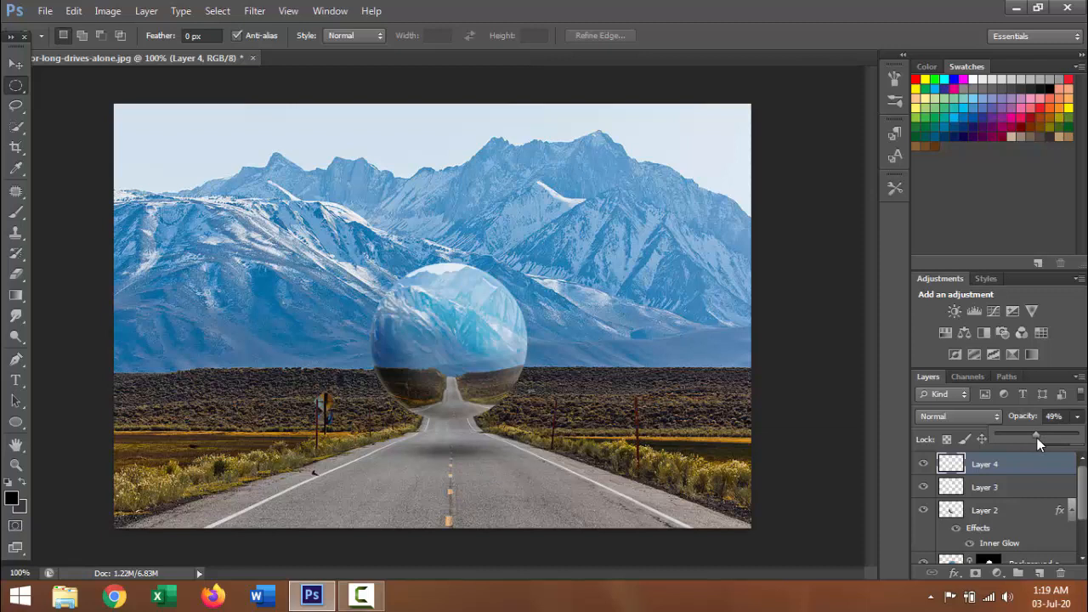
{"action": "left_click", "coordinate": [15, 65]}
{"action": "left_click", "coordinate": [16, 86]}
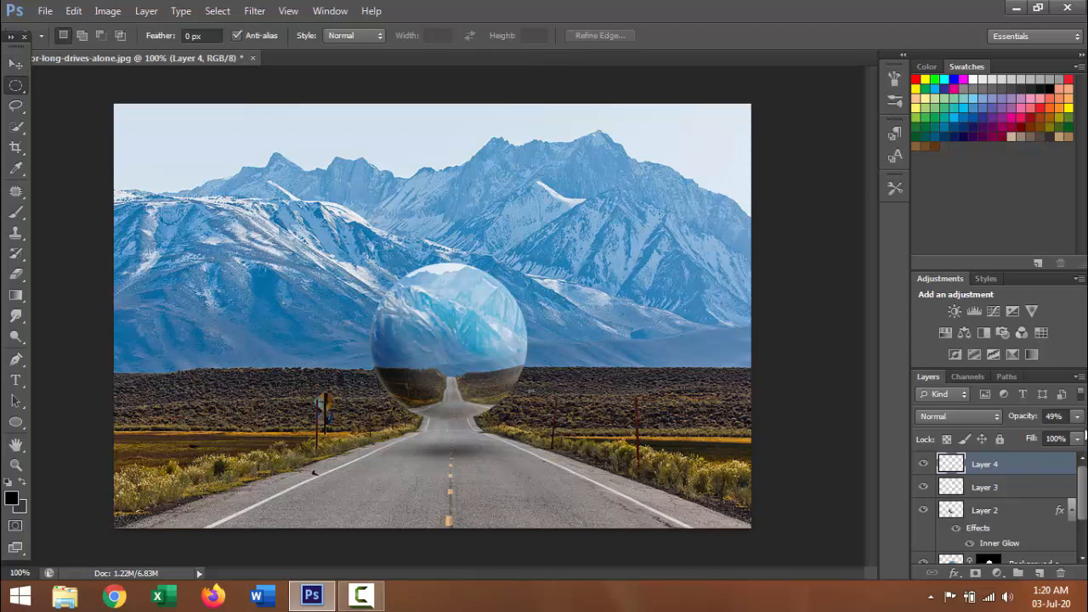
{"action": "left_click", "coordinate": [1077, 416]}
{"action": "left_click_drag", "start_coordinate": [1040, 438], "coordinate": [1047, 434]}
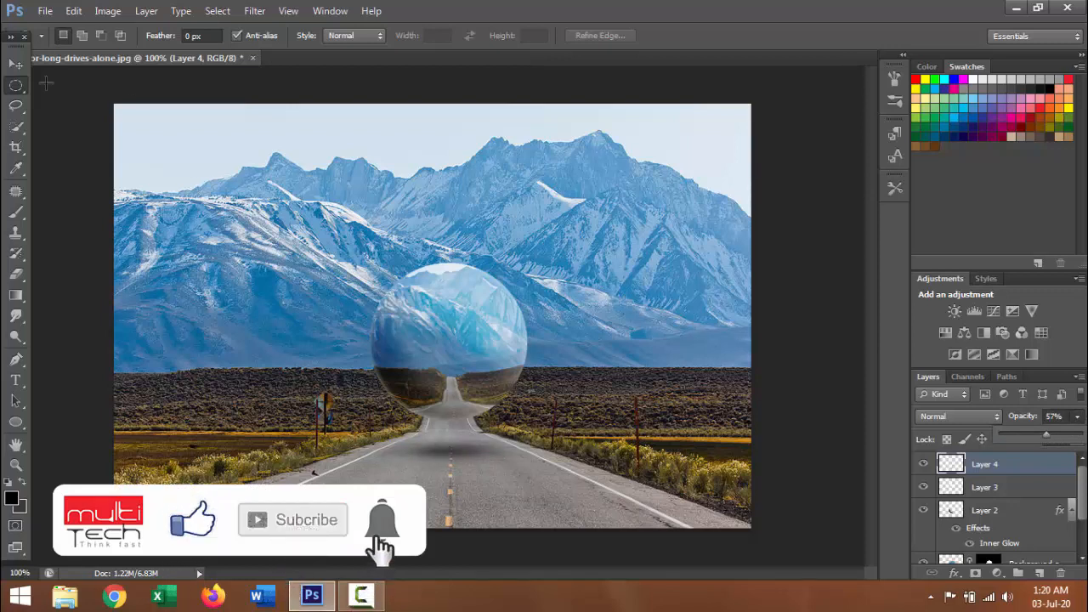
{"action": "left_click", "coordinate": [15, 64]}
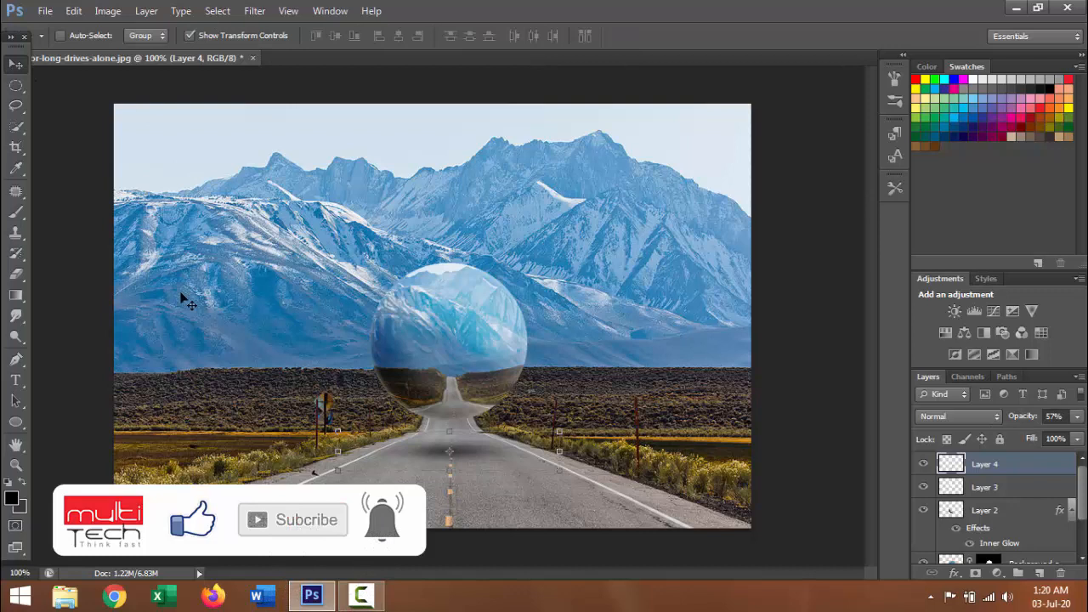
{"action": "left_click", "coordinate": [16, 87]}
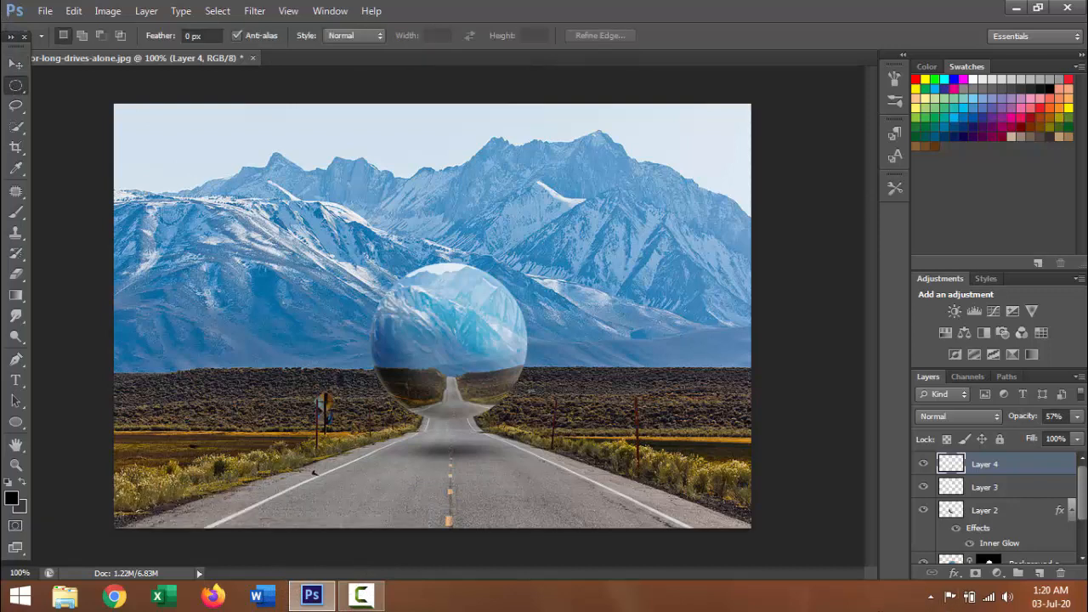